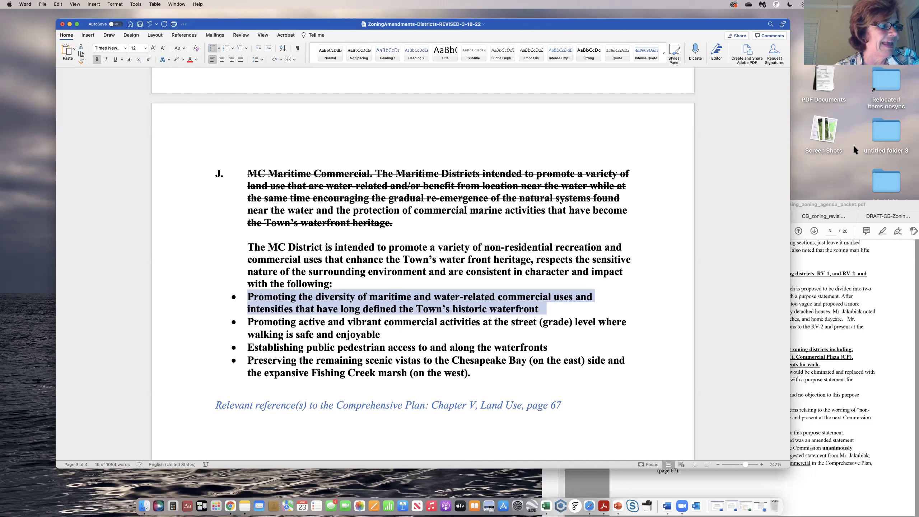
- Strike through "and intensities" in the first MC District bullet and color it red
left_click(576, 297)
left_click_drag(576, 297, 292, 312)
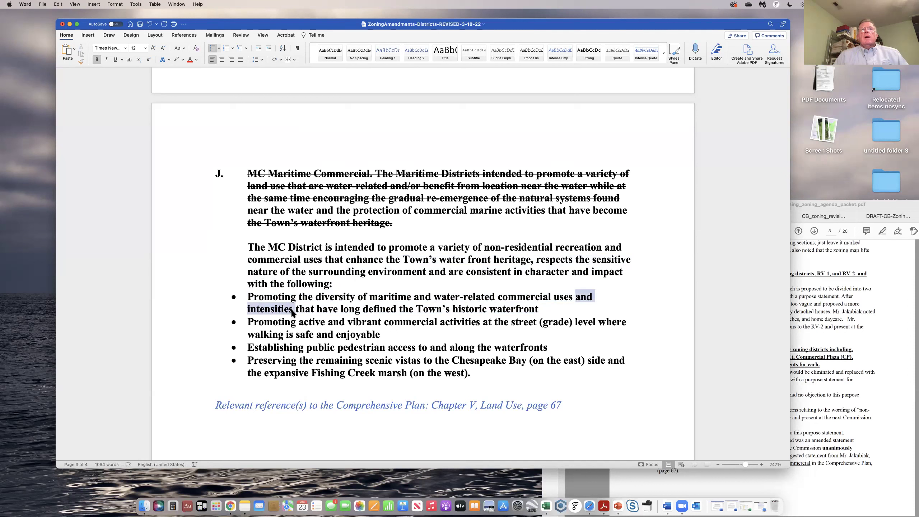
left_click(190, 59)
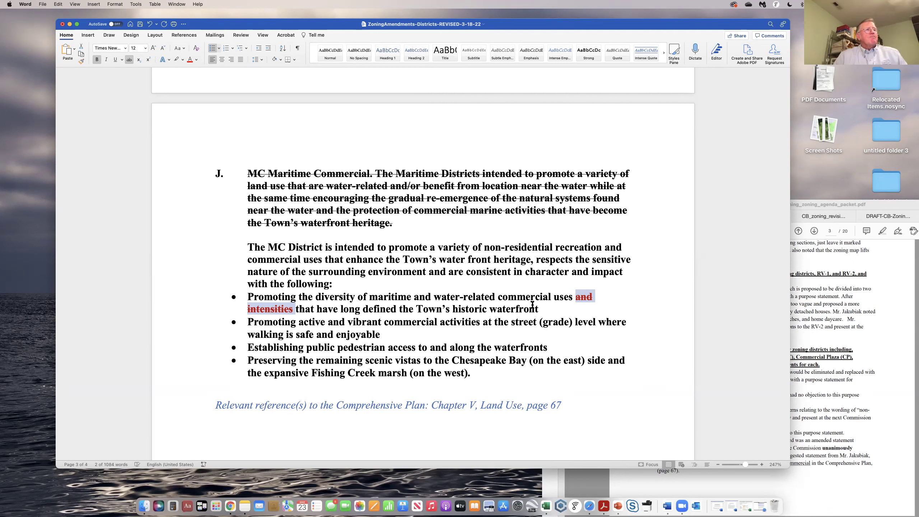
- Strike through the entire first MC District bullet about the diversity of maritime and water-related commercial uses, and color it red
left_click_drag(546, 310, 247, 297)
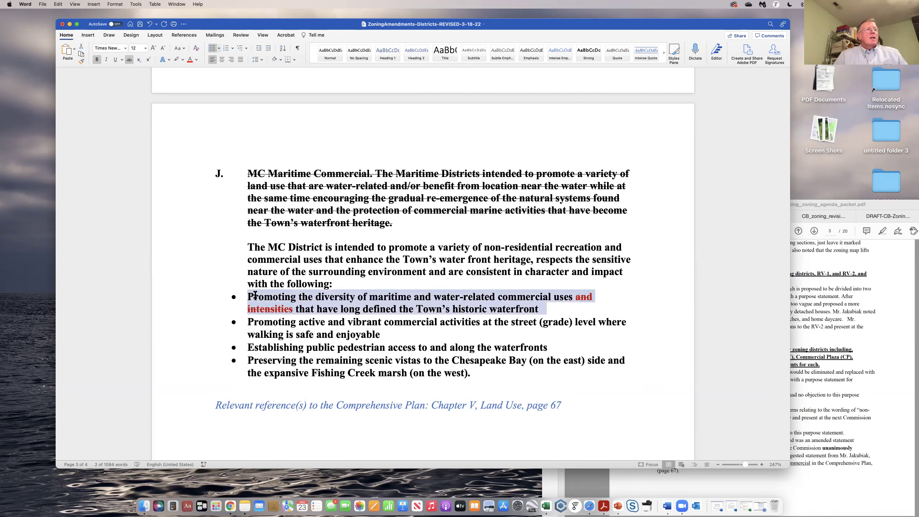
left_click(129, 59)
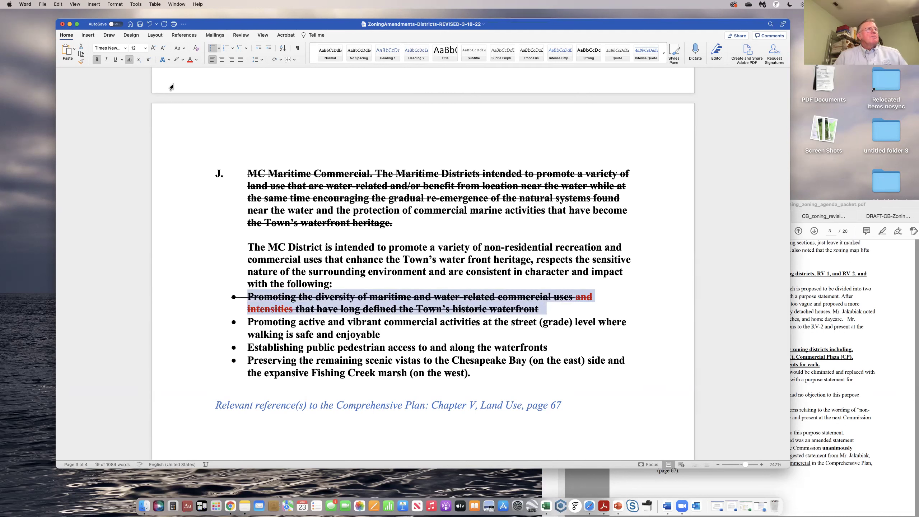
left_click(190, 59)
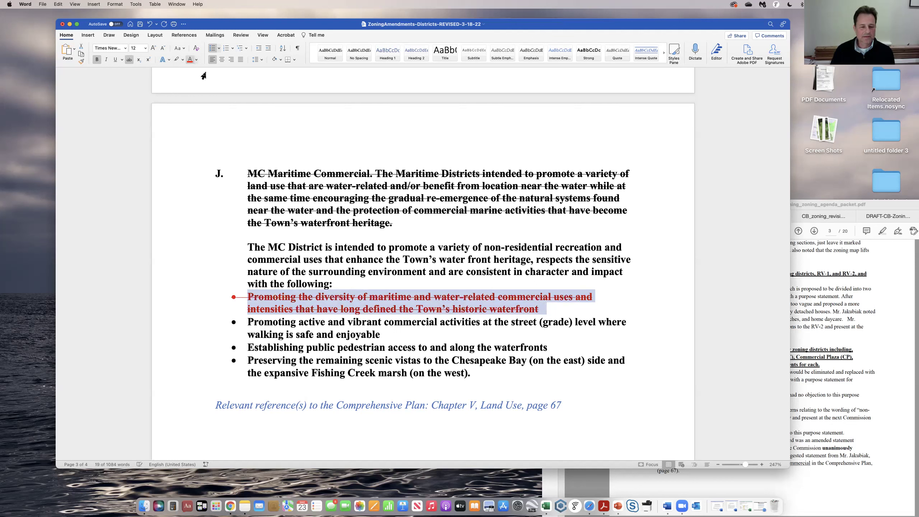
left_click(557, 282)
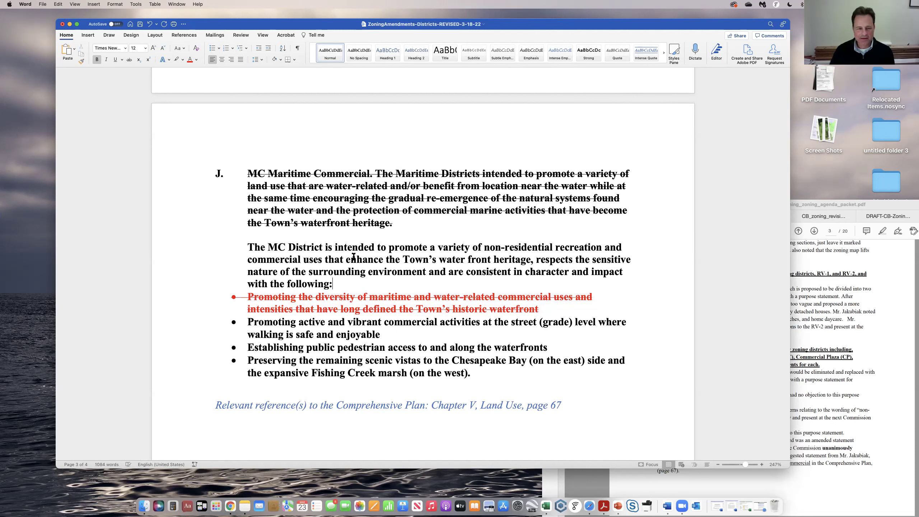
- Review the MC District purpose statement and its bullets against the struck-out Maritime Commercial text
scroll(354, 257, "down", 2)
scroll(353, 257, "down", 8)
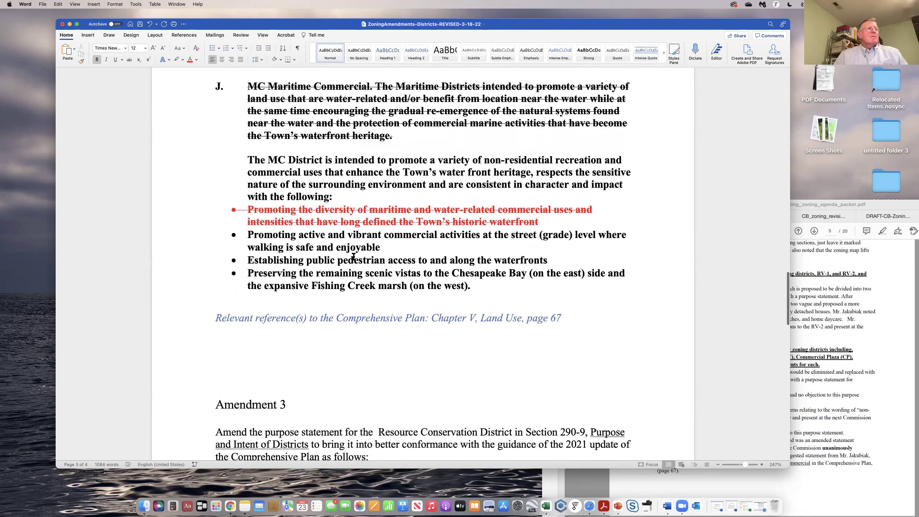
scroll(354, 257, "down", 2)
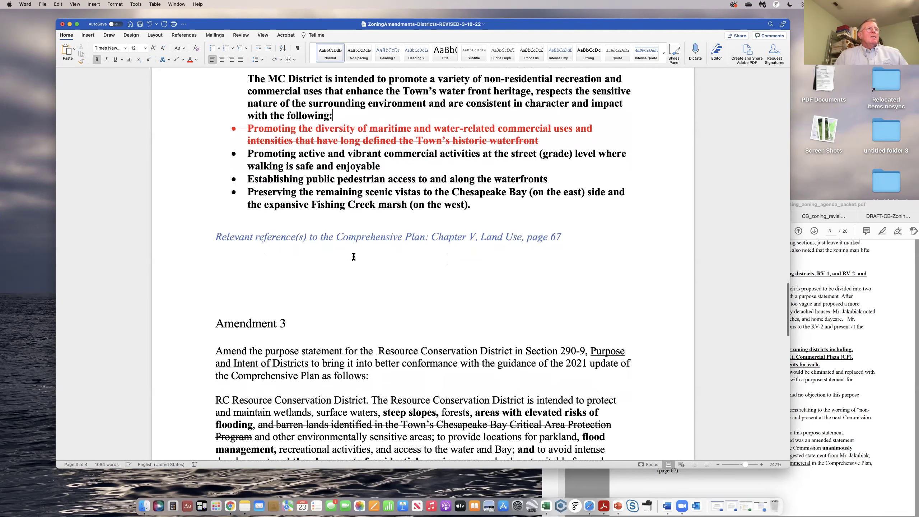
scroll(354, 257, "down", 1)
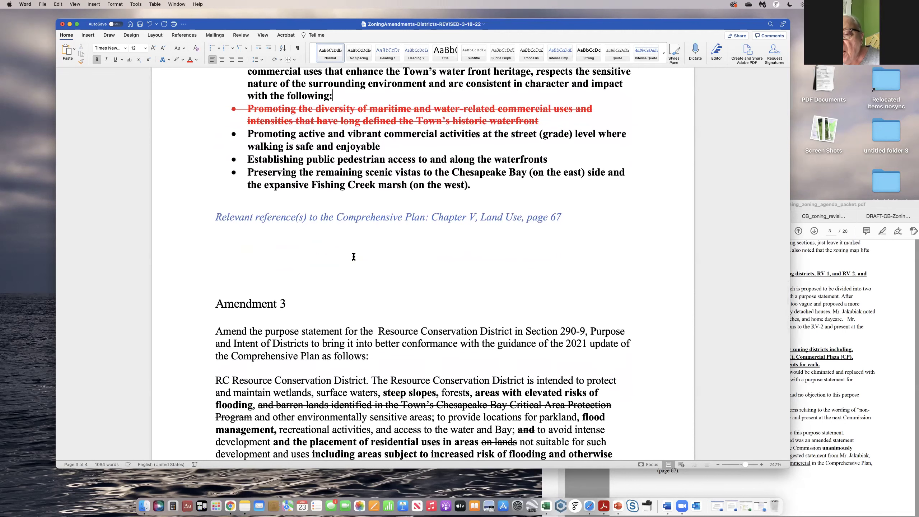
scroll(353, 256, "up", 2)
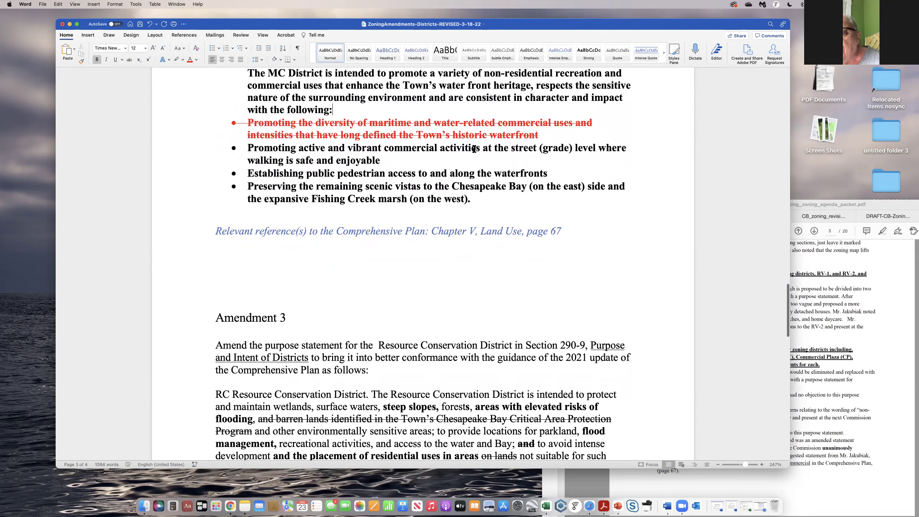
scroll(305, 163, "up", 7)
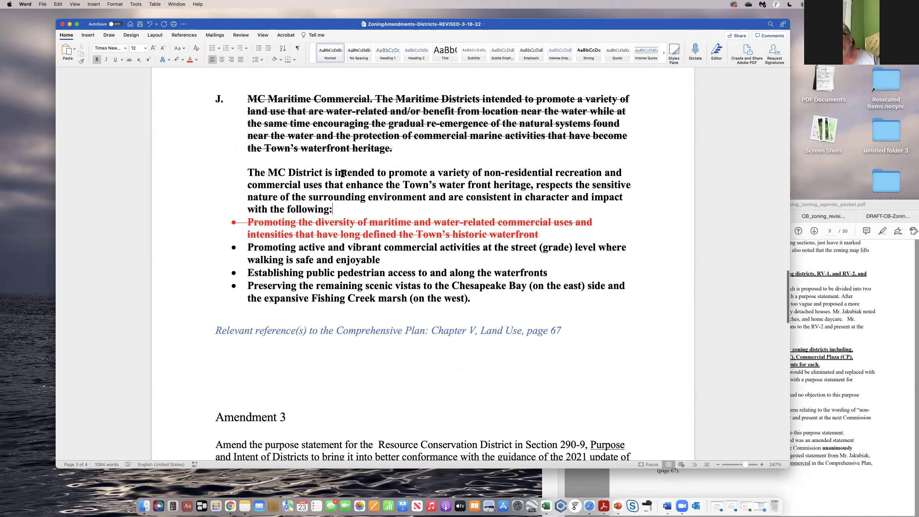
scroll(346, 214, "down", 4)
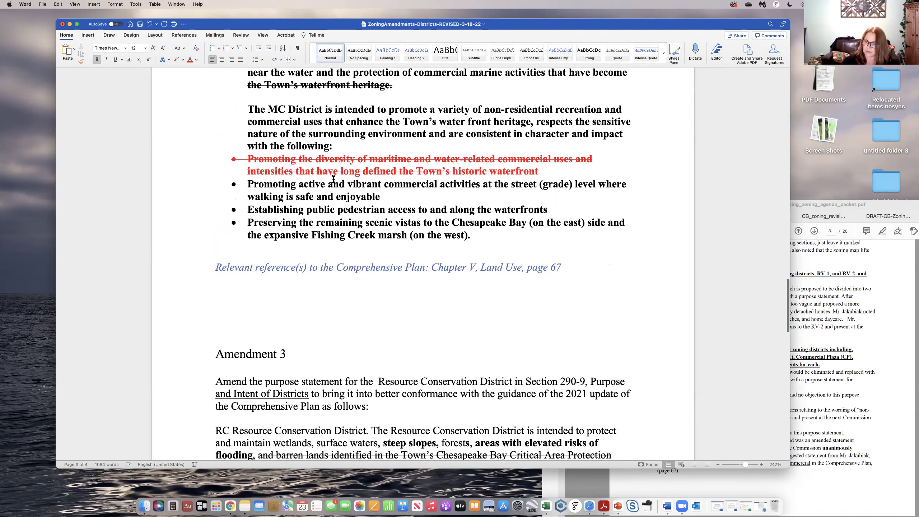
scroll(333, 179, "up", 3)
scroll(333, 179, "up", 2)
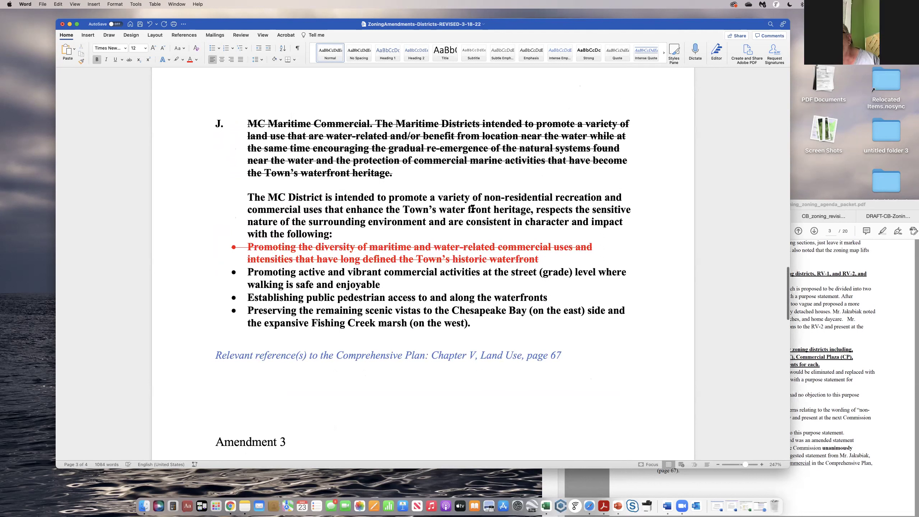
- Examine the full Resource Conservation District purpose statement under Amendment 3
scroll(283, 203, "down", 10)
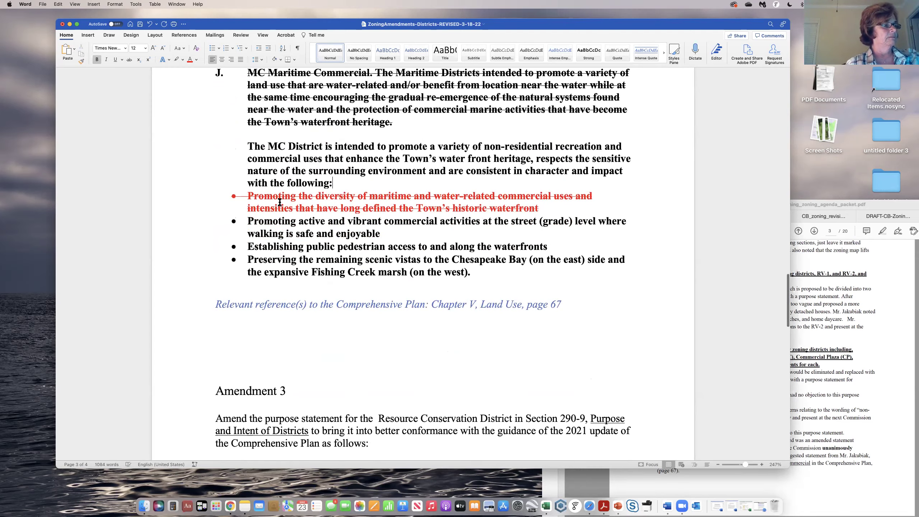
scroll(283, 181, "down", 4)
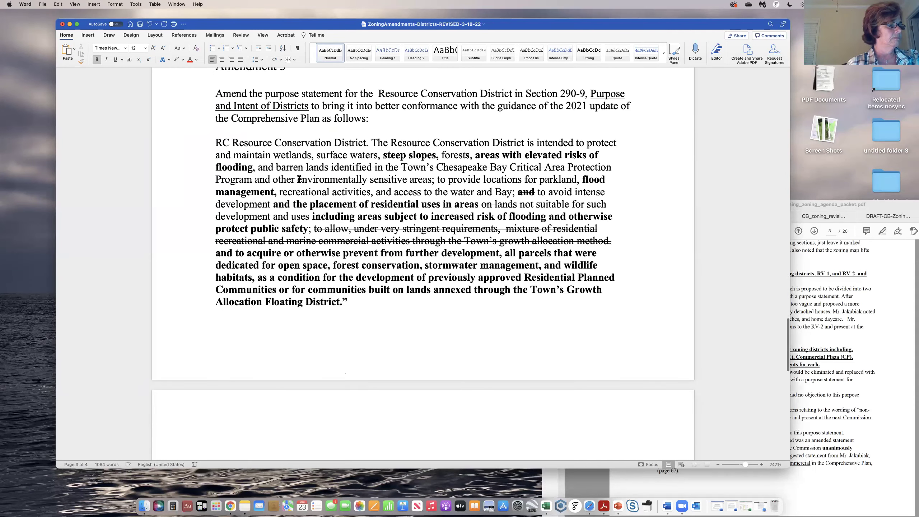
scroll(290, 134, "up", 1)
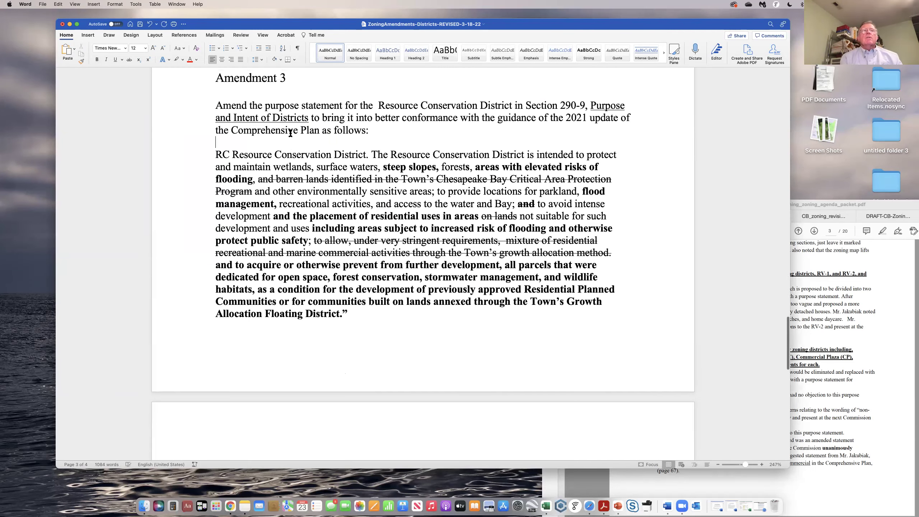
scroll(323, 174, "up", 2)
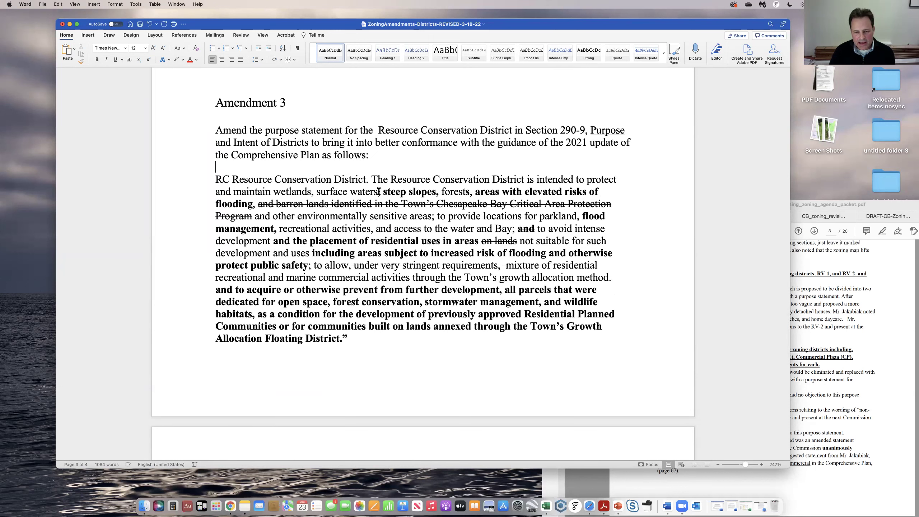
scroll(380, 192, "down", 10)
scroll(383, 192, "up", 7)
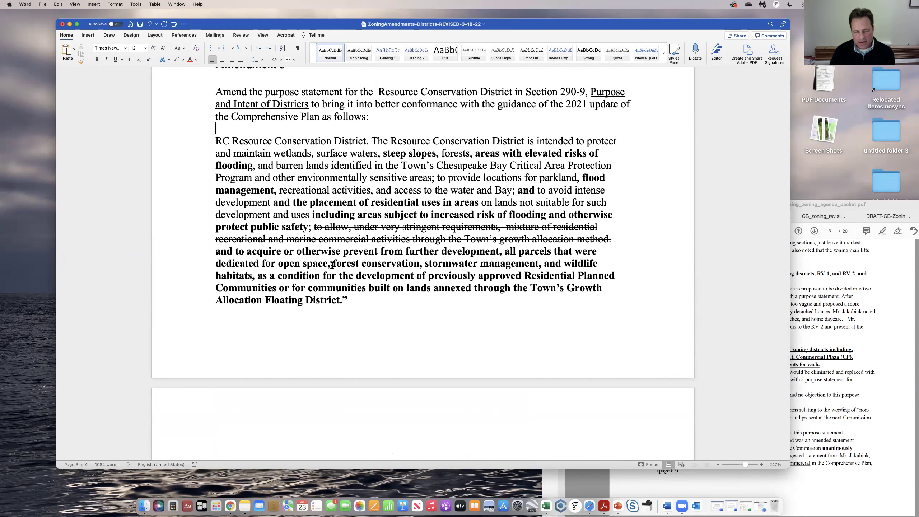
- Switch to the March 23, 2022 agenda packet in Acrobat and read the minutes on the RC Resource Conservation District
left_click(876, 440)
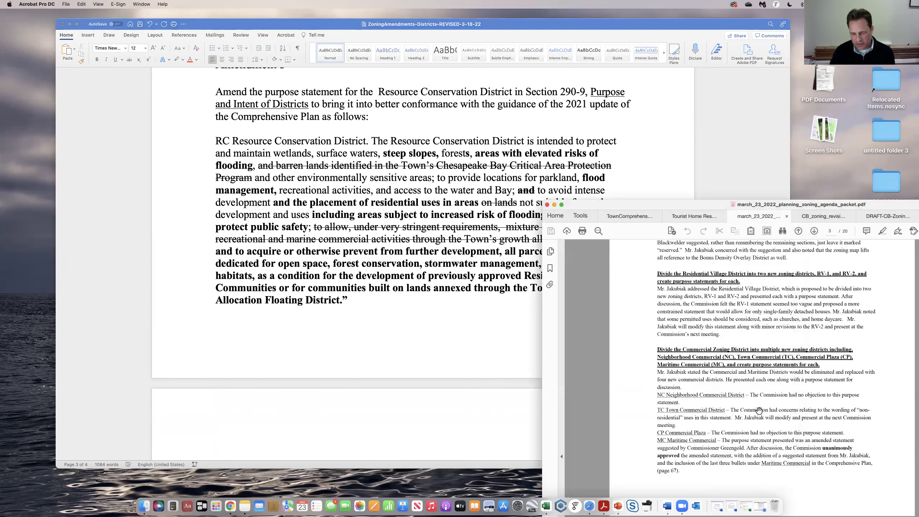
scroll(705, 392, "down", 5)
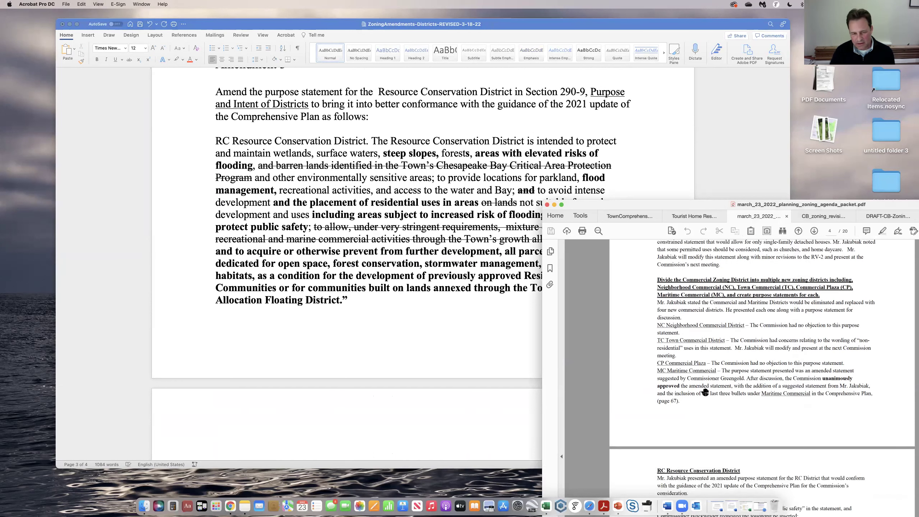
scroll(705, 392, "down", 3)
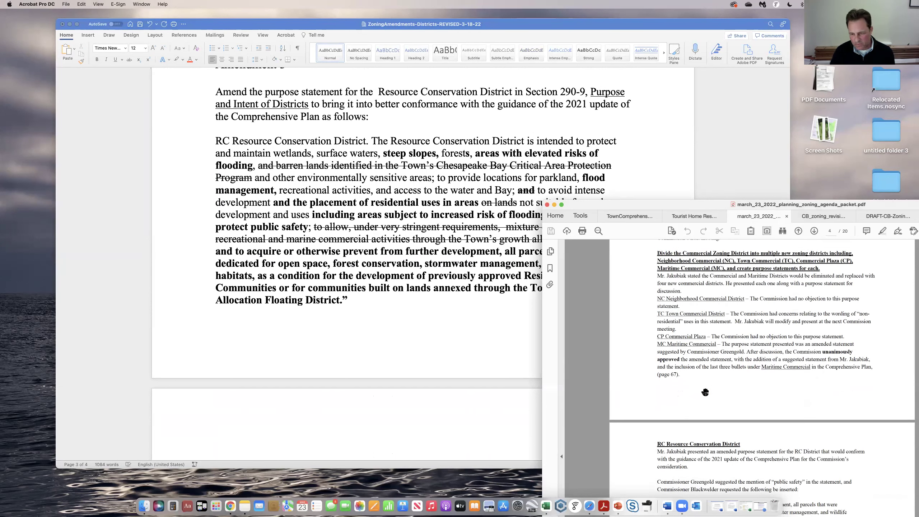
scroll(705, 393, "down", 3)
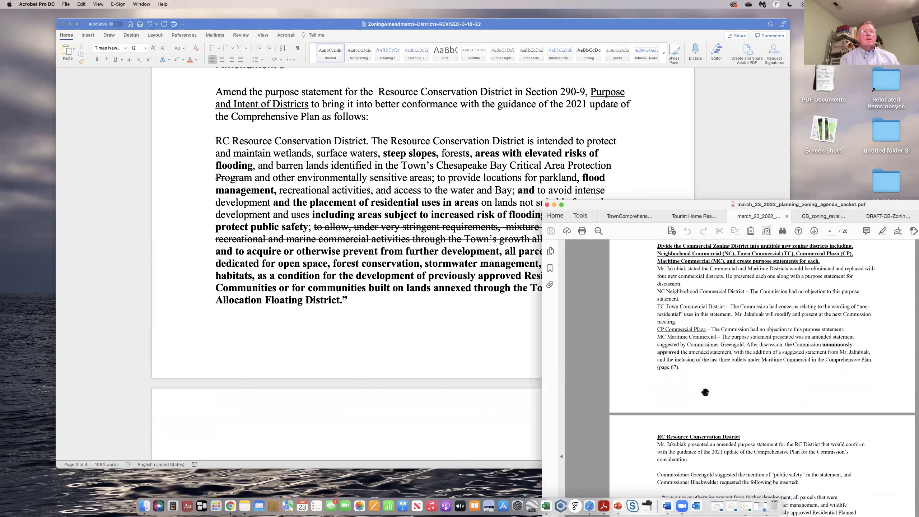
scroll(705, 393, "down", 5)
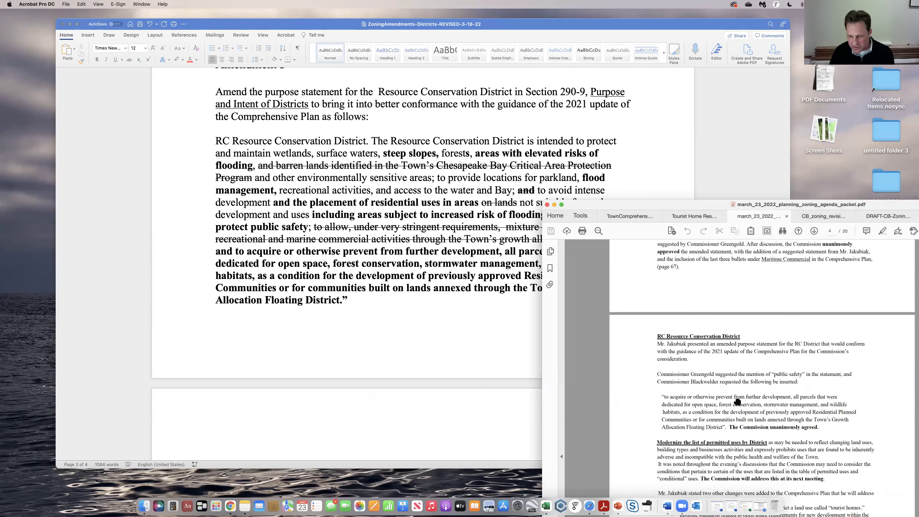
- Return to the Word document and review the closing Amendment 3 passage from "and to acquire" to "Allocation Floating District."
left_click(469, 299)
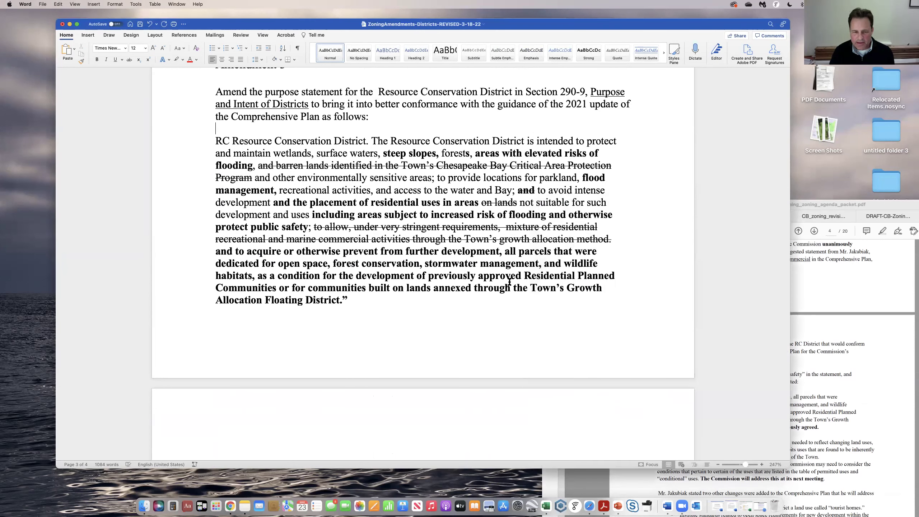
left_click_drag(219, 251, 375, 304)
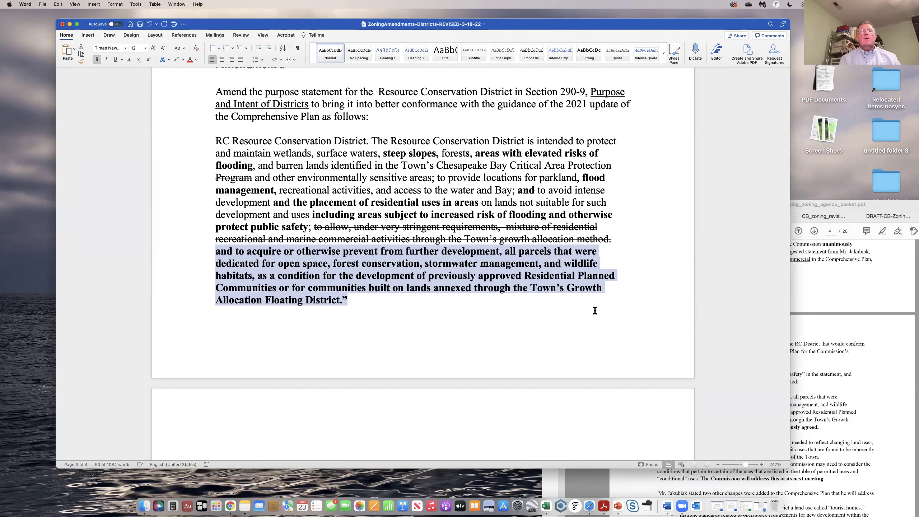
left_click(546, 321)
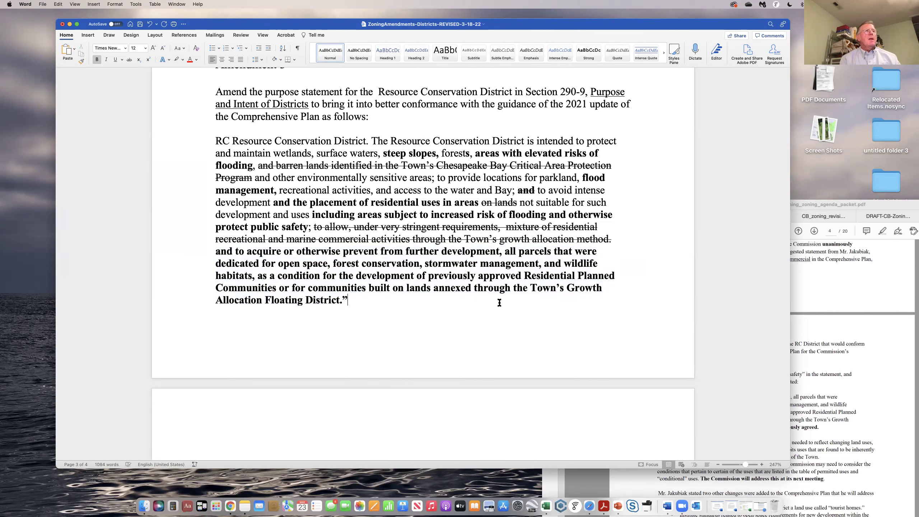
- Color the RC statement passage from "to avoid intense development" through "not suitable for such development and uses" red
scroll(499, 303, "down", 2)
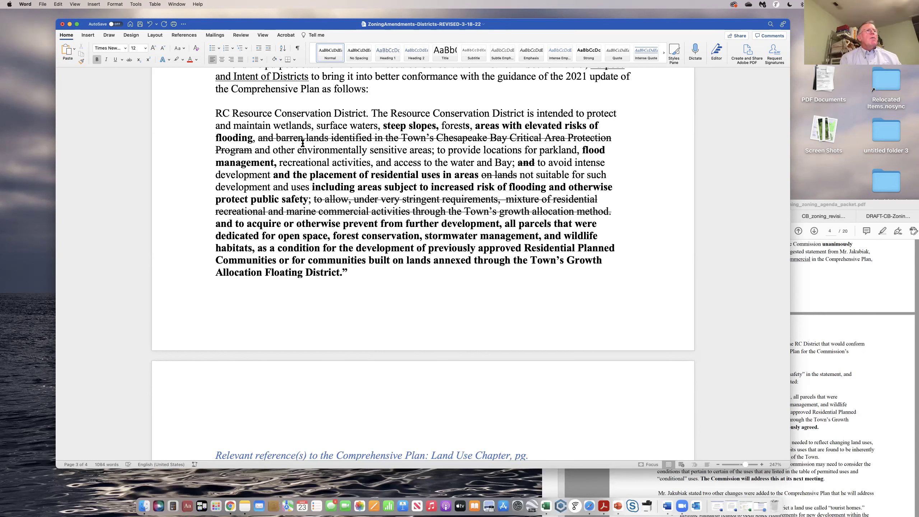
left_click_drag(278, 174, 471, 174)
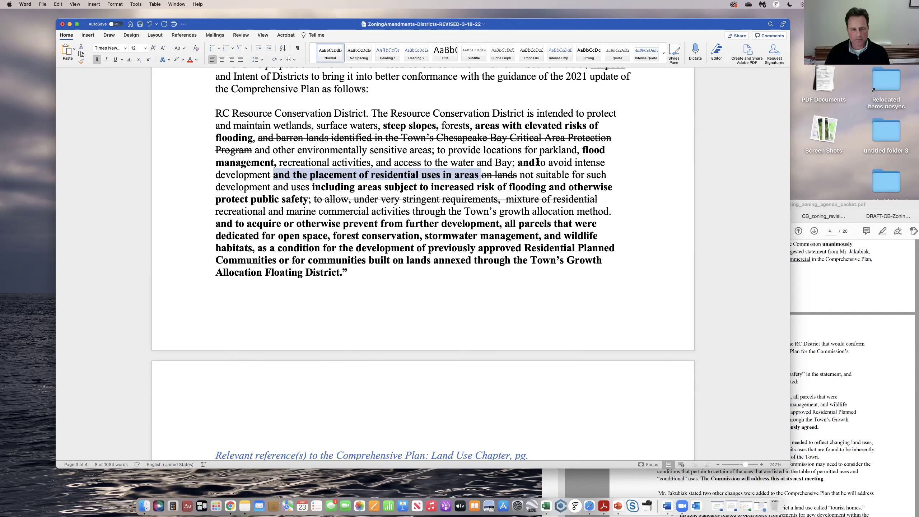
left_click_drag(538, 162, 478, 175)
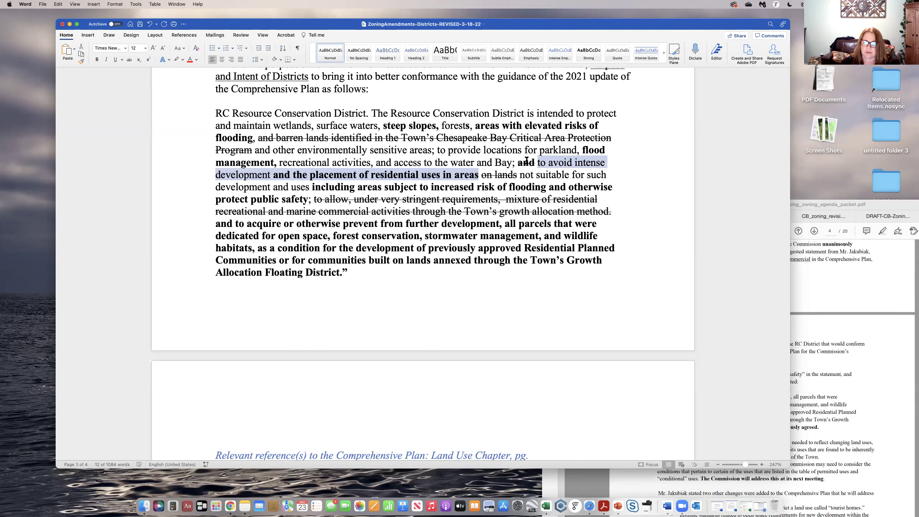
left_click(538, 163)
left_click_drag(538, 162, 356, 187)
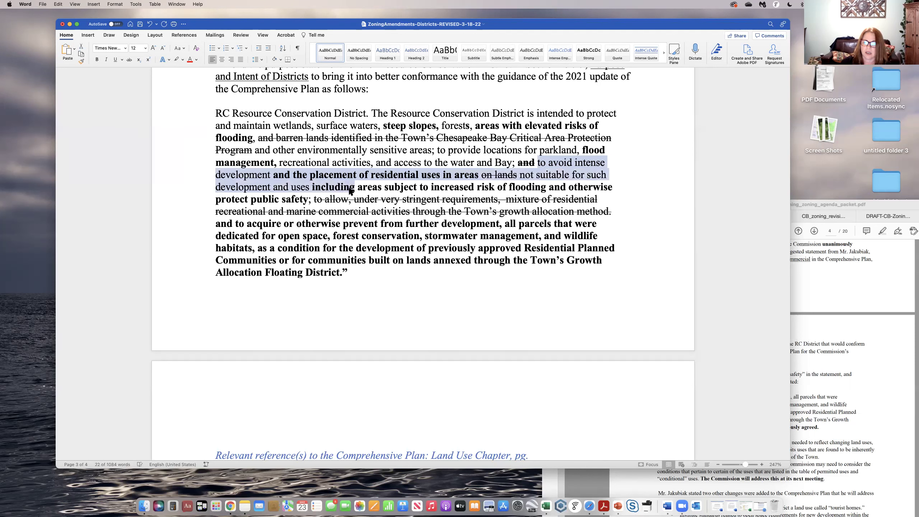
left_click(308, 184)
left_click_drag(308, 185, 540, 164)
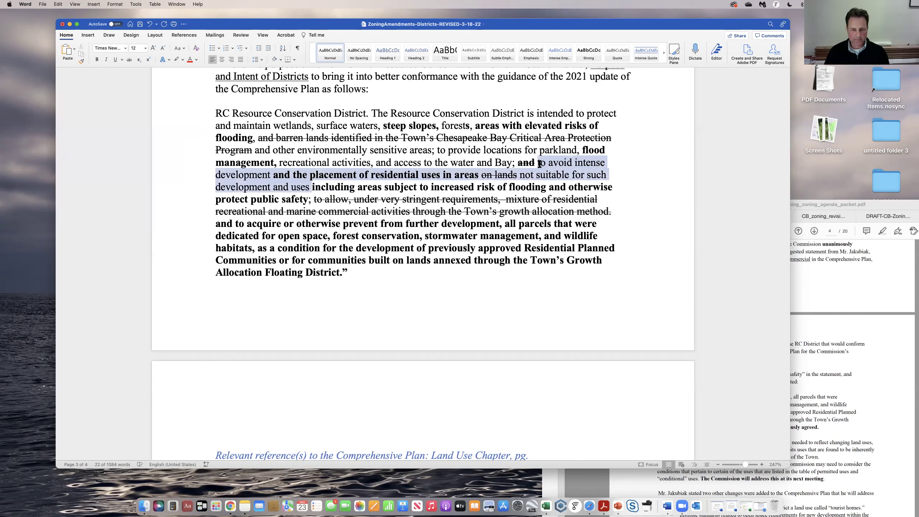
left_click(190, 60)
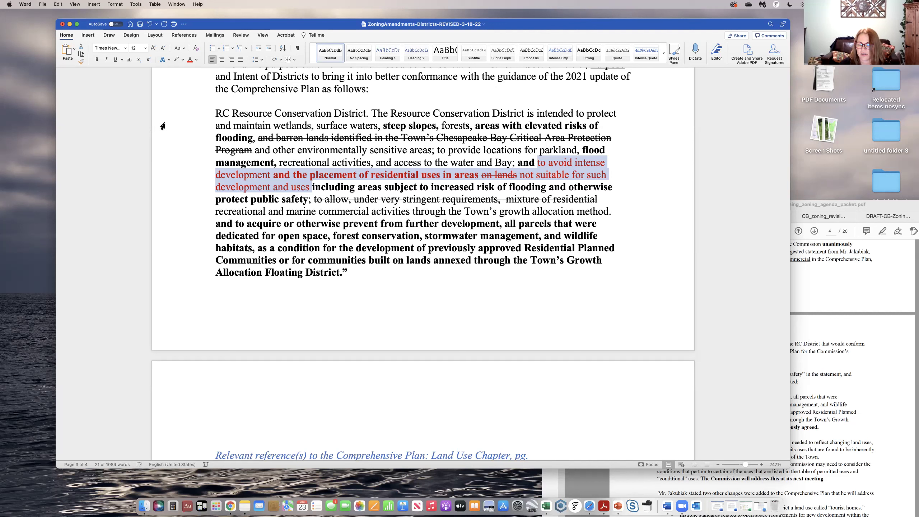
left_click(228, 123)
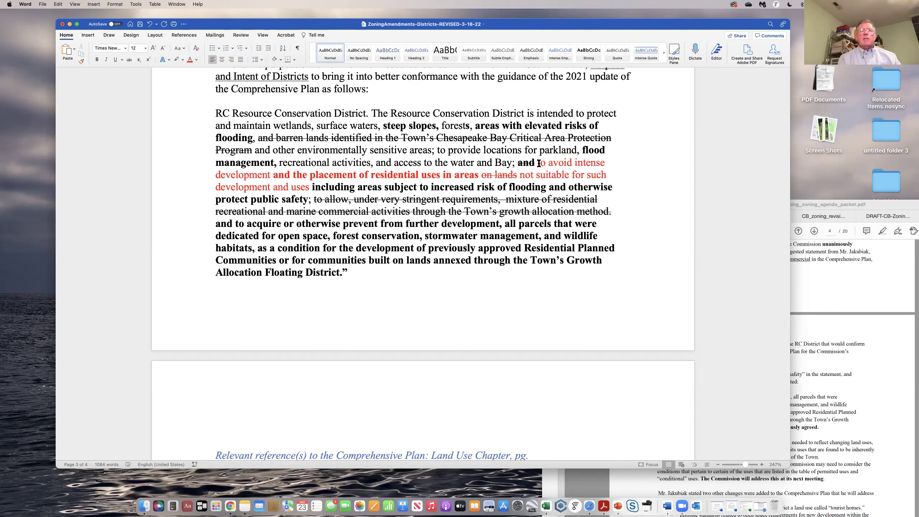
- Undo the red coloring of the RC statement passage beginning "to avoid intense development"
left_click(539, 164)
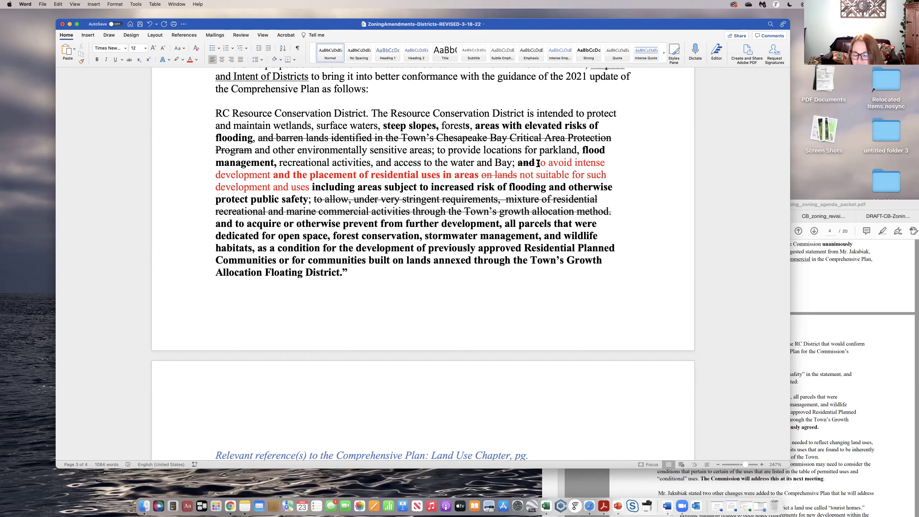
left_click_drag(539, 164, 547, 188)
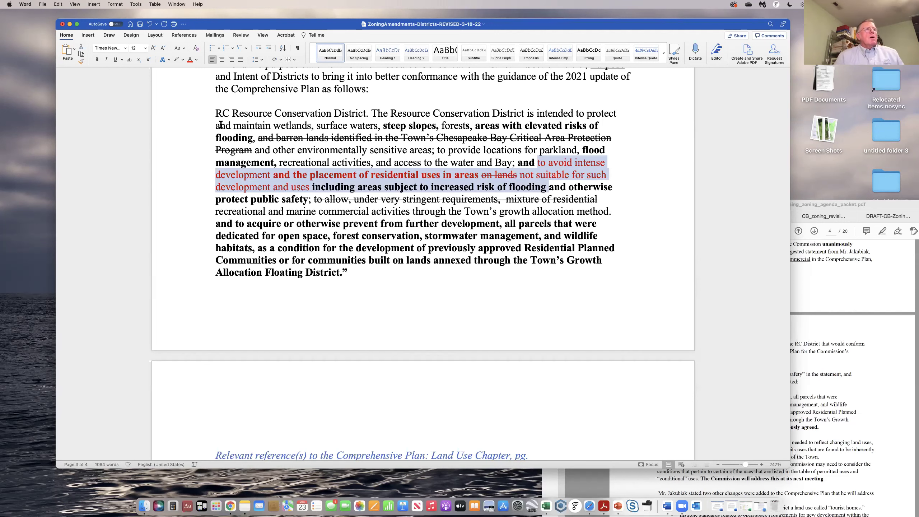
key("super+z")
key("super+z")
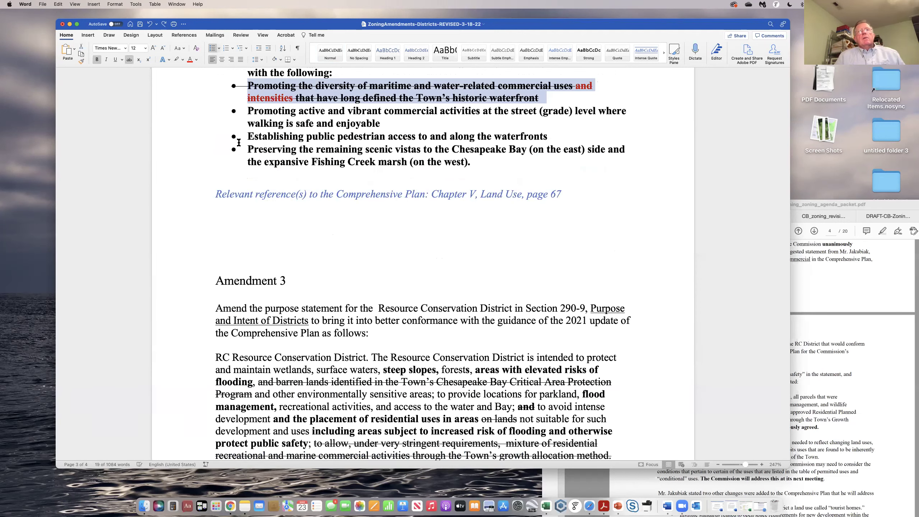
- Review the rest of the Amendment 3 statement and read Amendment 4 on Section 290-11 and its note
left_click(351, 174)
scroll(351, 174, "up", 5)
scroll(350, 173, "down", 8)
scroll(350, 173, "down", 10)
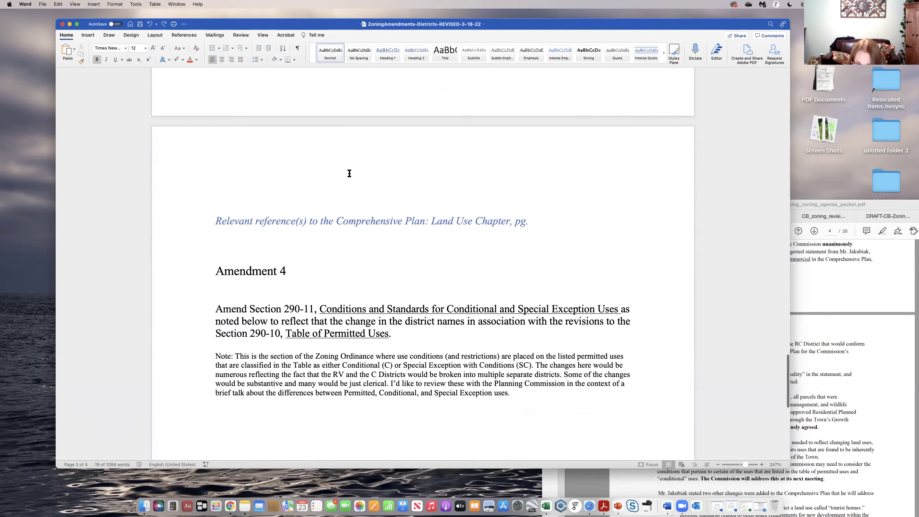
scroll(349, 173, "down", 3)
scroll(349, 173, "up", 4)
scroll(349, 174, "up", 8)
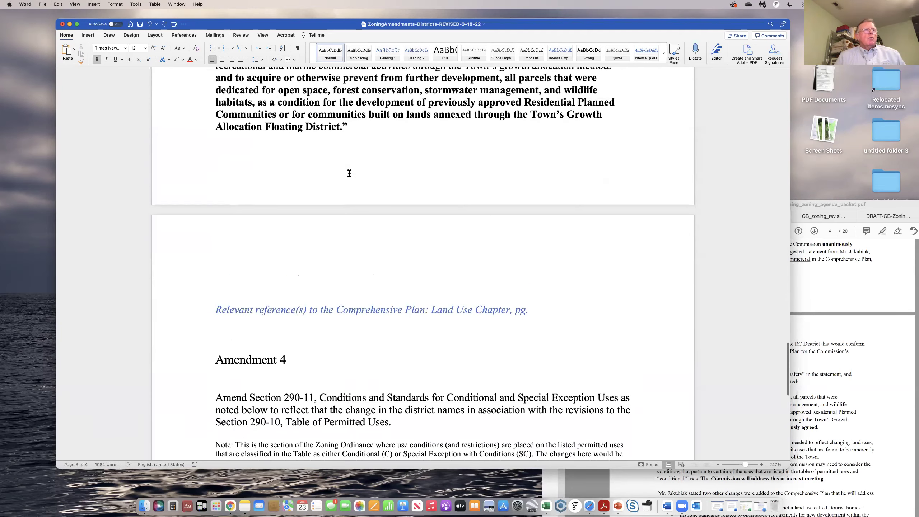
scroll(349, 173, "down", 8)
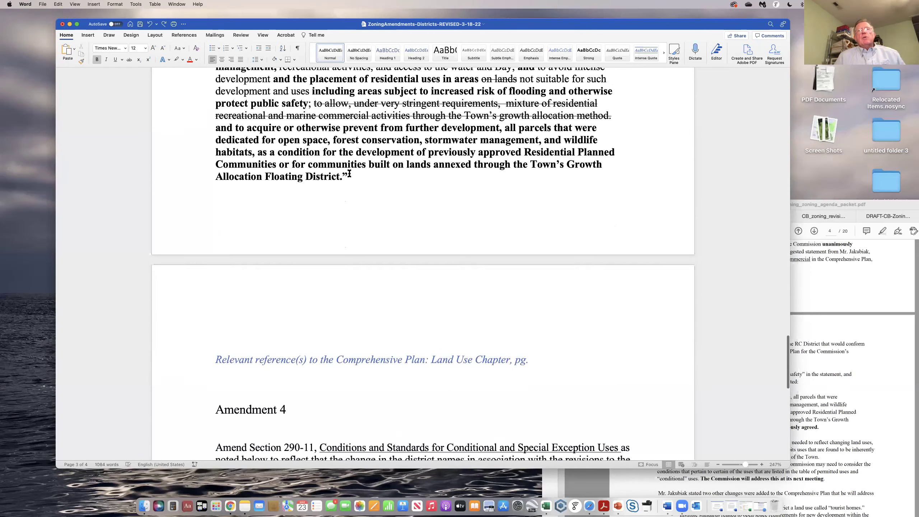
left_click(275, 156)
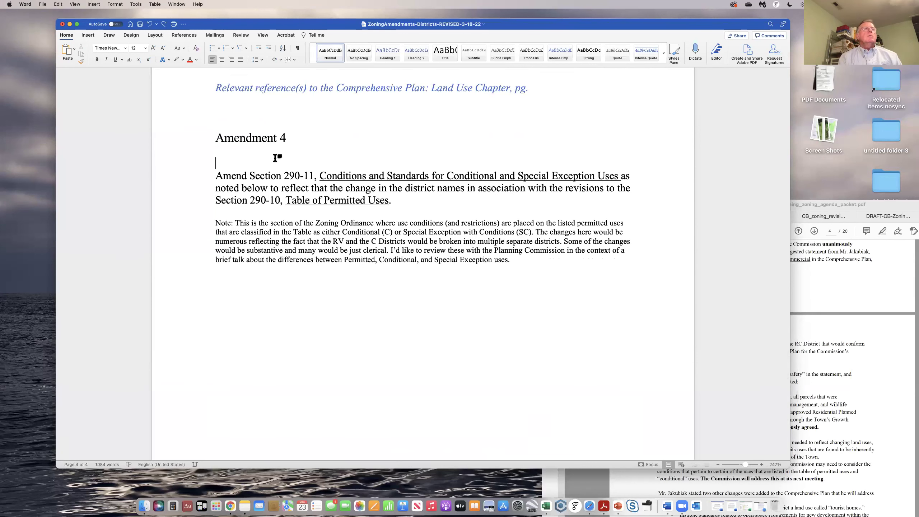
scroll(275, 156, "down", 2)
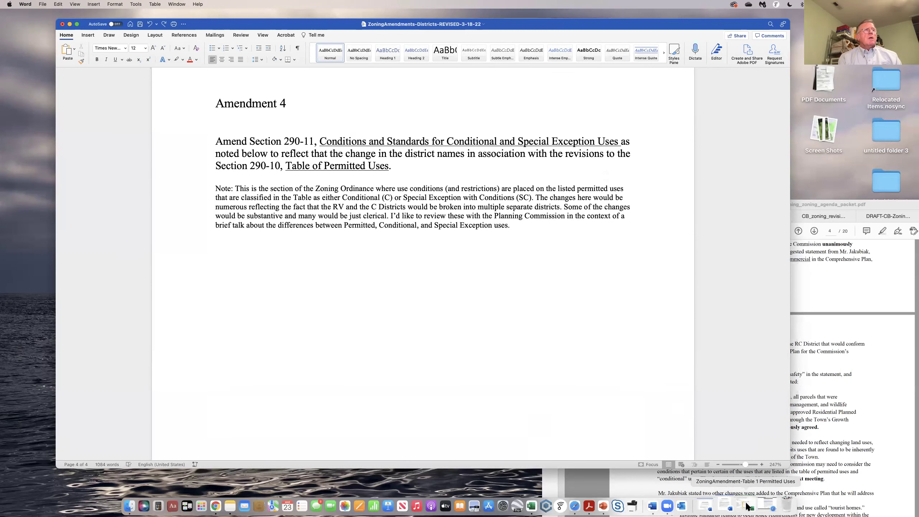
- Open the ZoningAmendment-Table 1 Permitted Uses workbook in Excel and place it beside the Amendment 4 text
left_click_drag(332, 25, 177, 9)
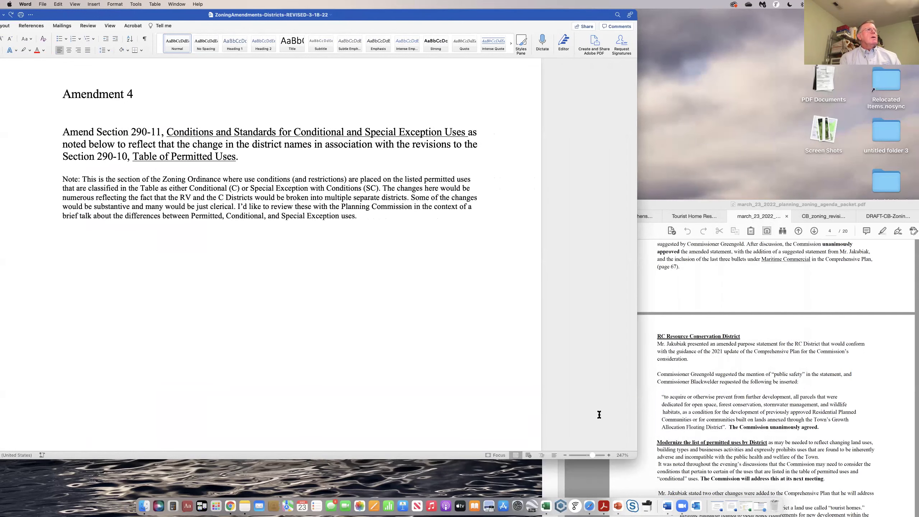
left_click(743, 509)
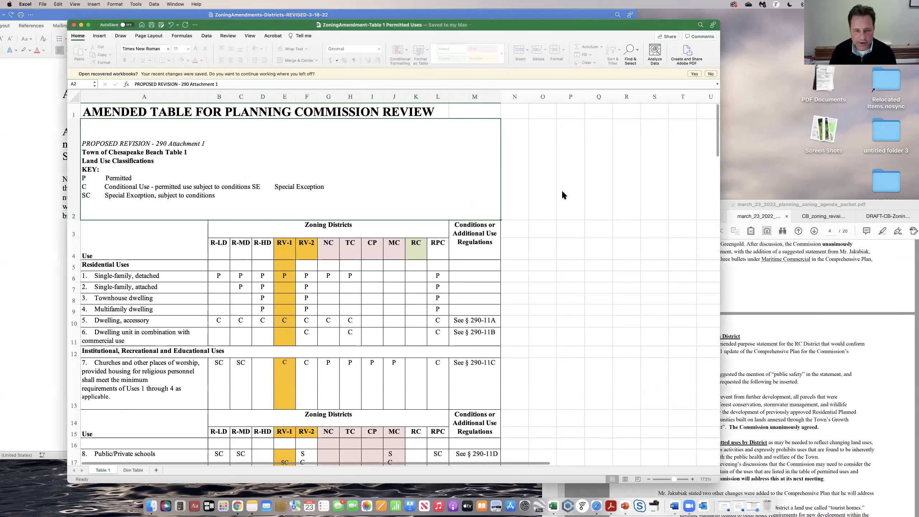
left_click_drag(280, 28, 419, 30)
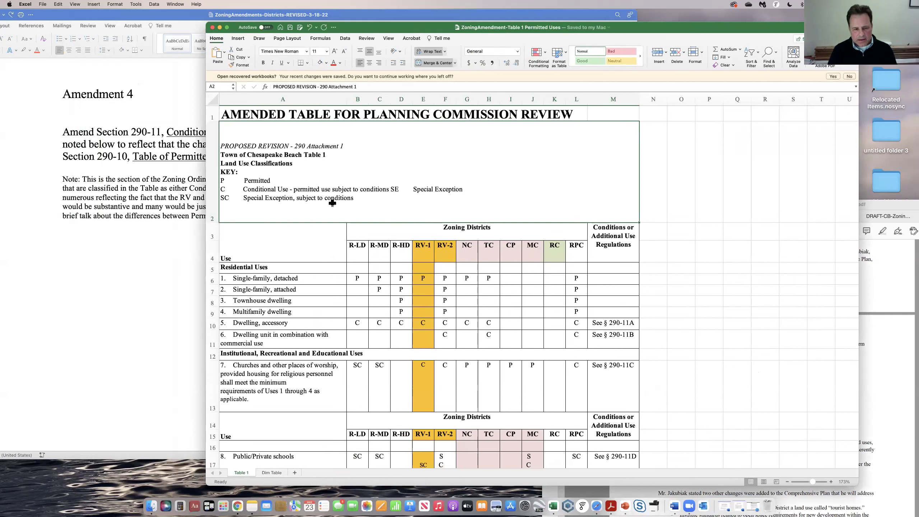
- Examine the amended table's key and its residential and institutional uses across the zoning districts
scroll(332, 203, "down", 1)
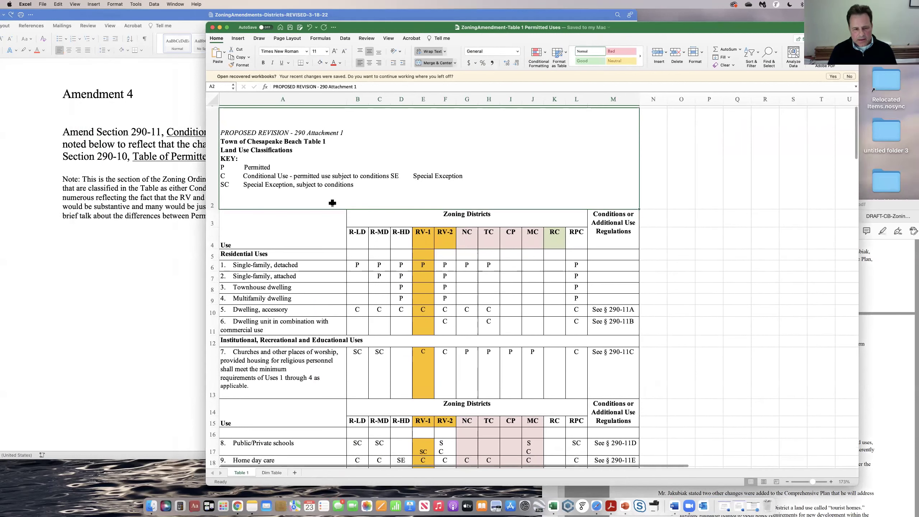
scroll(332, 203, "down", 1)
scroll(332, 203, "up", 3)
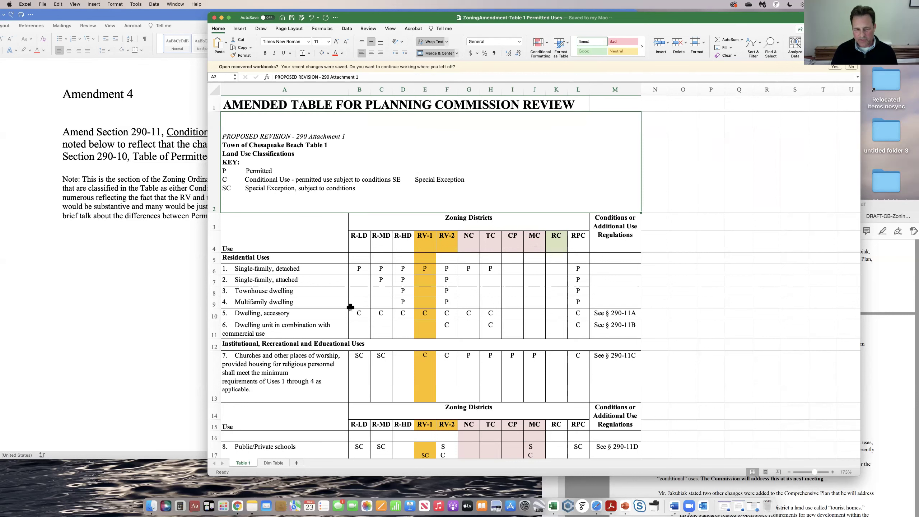
scroll(350, 307, "down", 1)
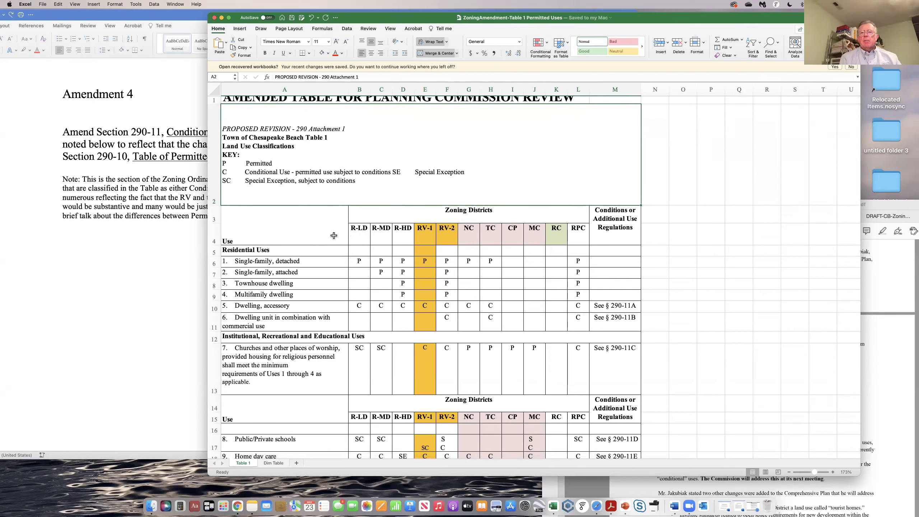
scroll(334, 236, "down", 2)
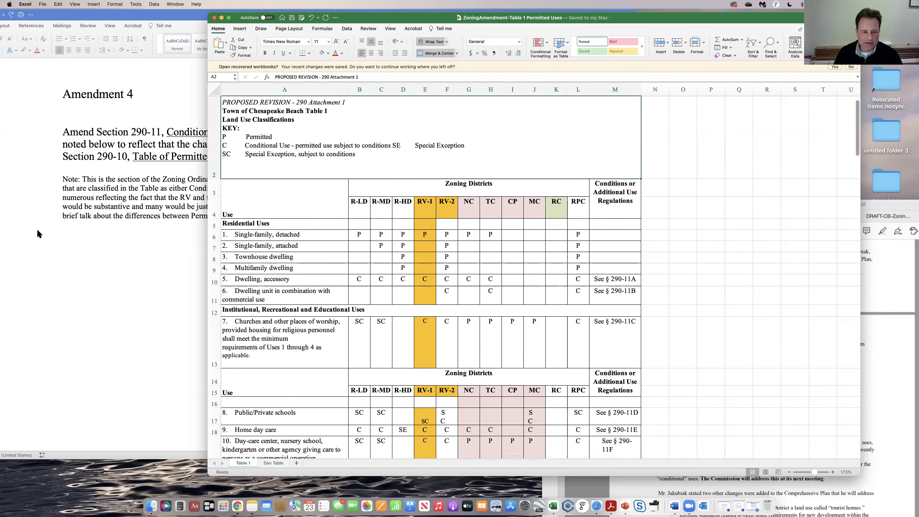
left_click_drag(370, 17, 322, 13)
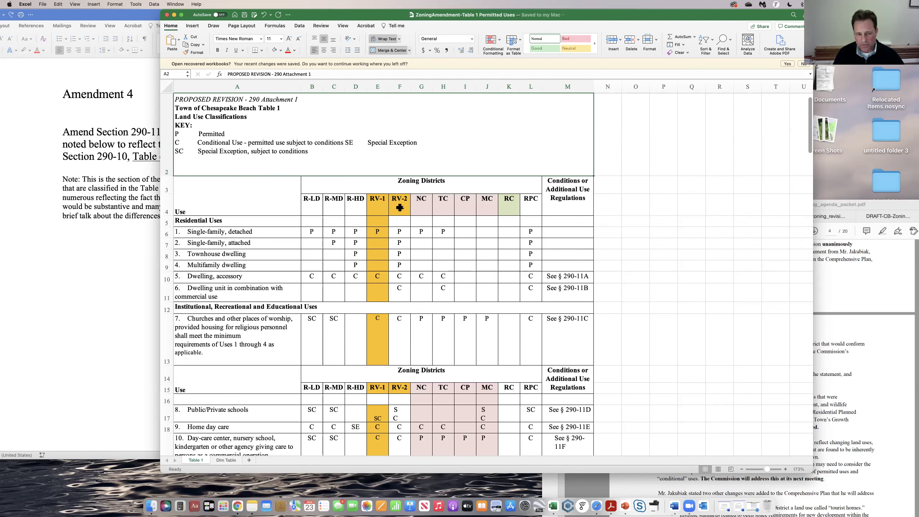
scroll(400, 208, "down", 1)
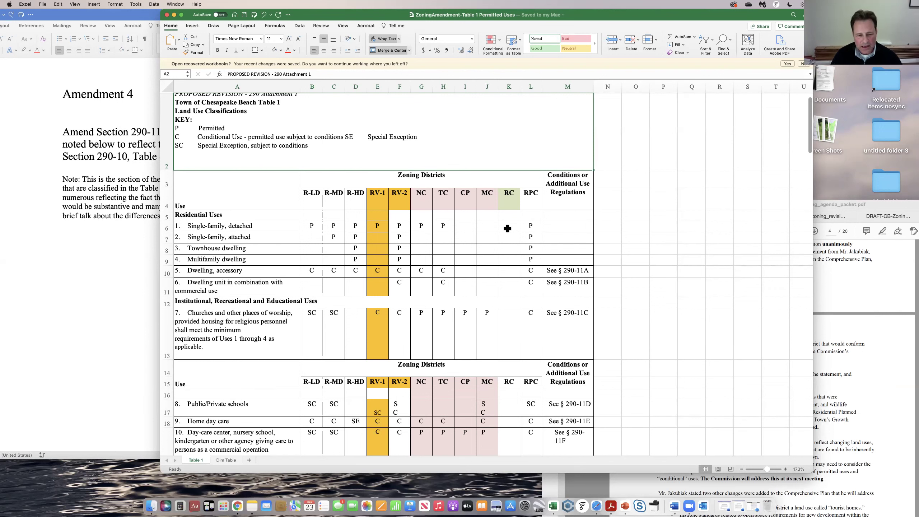
scroll(362, 221, "down", 2)
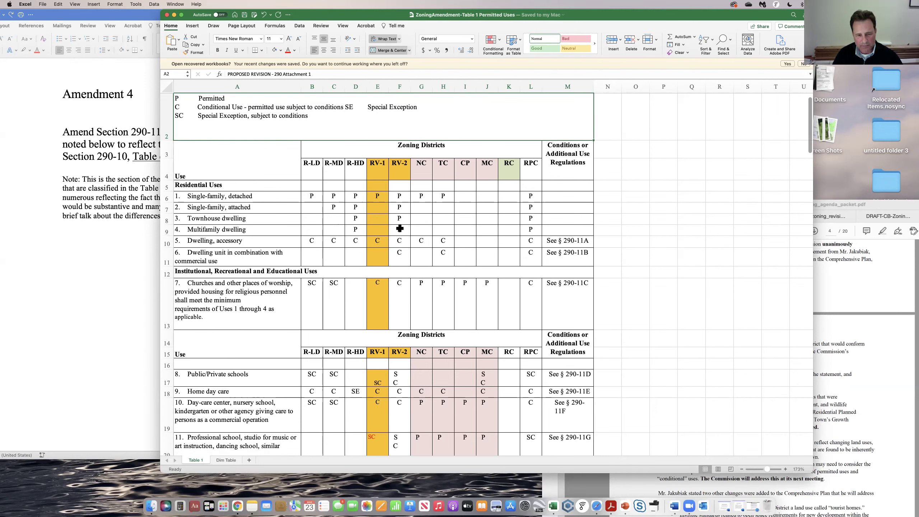
scroll(400, 231, "down", 1)
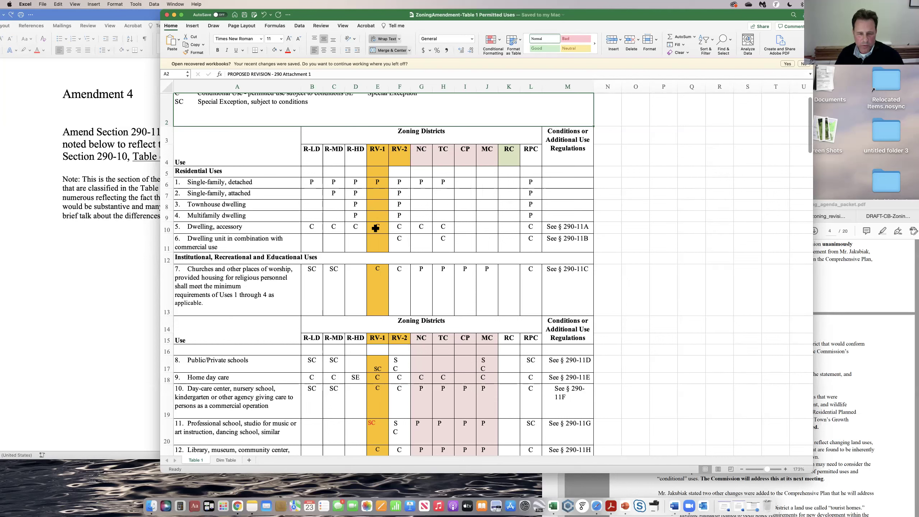
scroll(379, 231, "down", 1)
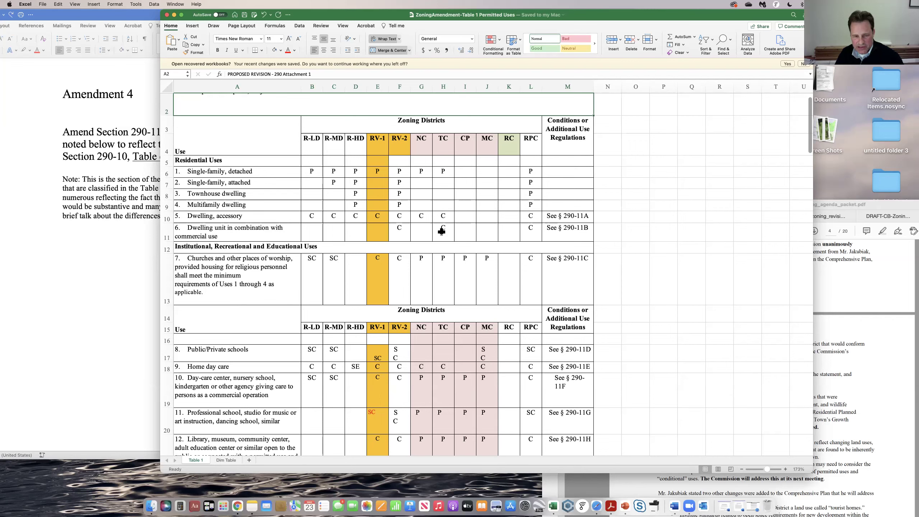
scroll(443, 232, "down", 1)
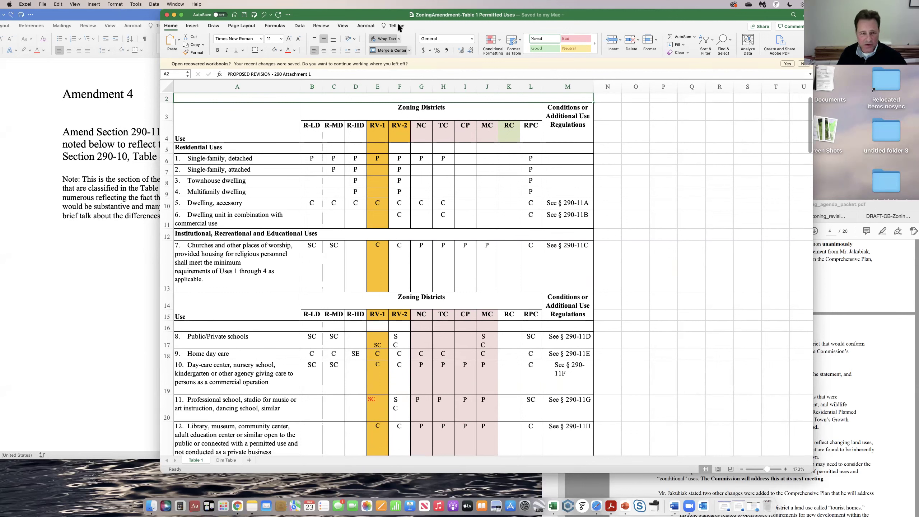
- Switch to the Chesapeake Beach town code in Safari and go to the Chapter 290 Zoning contents
left_click_drag(370, 14, 369, 15)
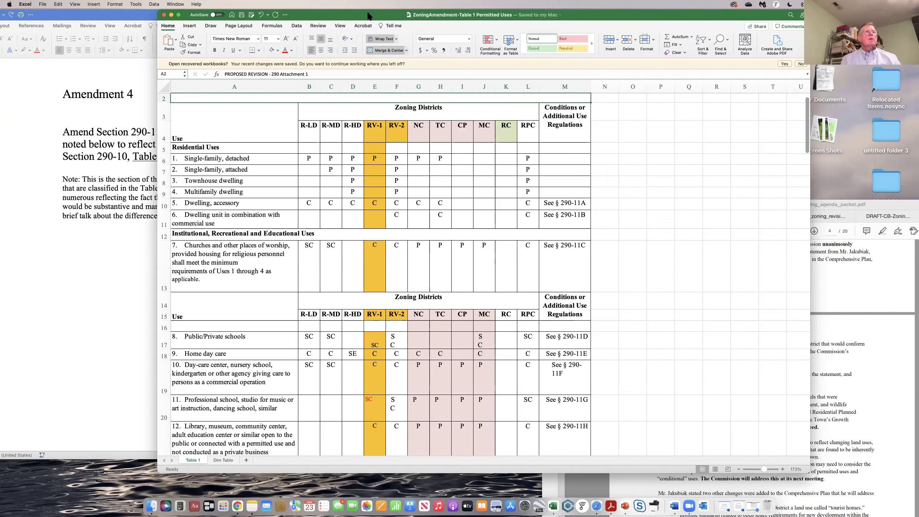
left_click(850, 354)
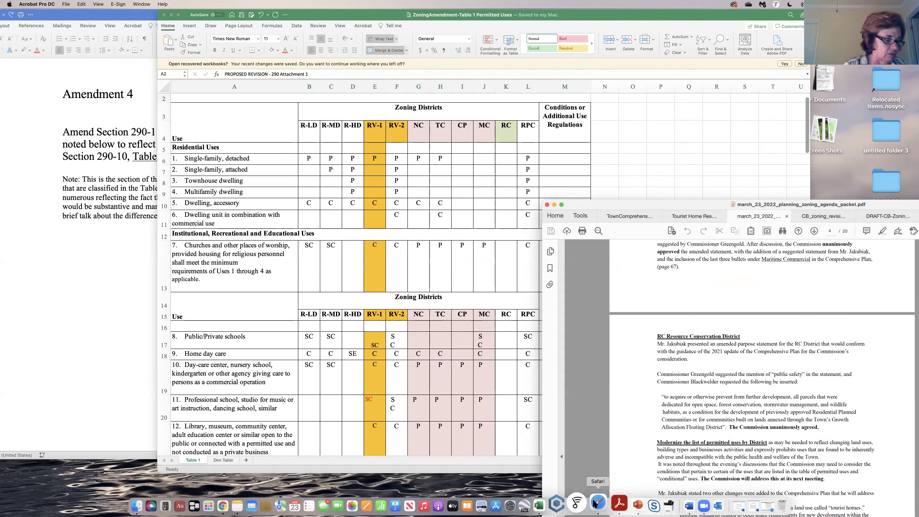
left_click(418, 222)
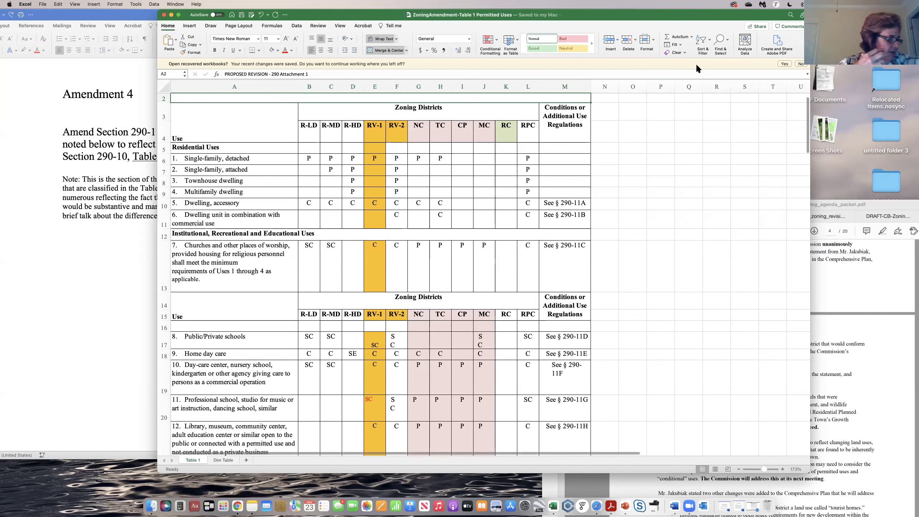
left_click_drag(661, 16, 571, 16)
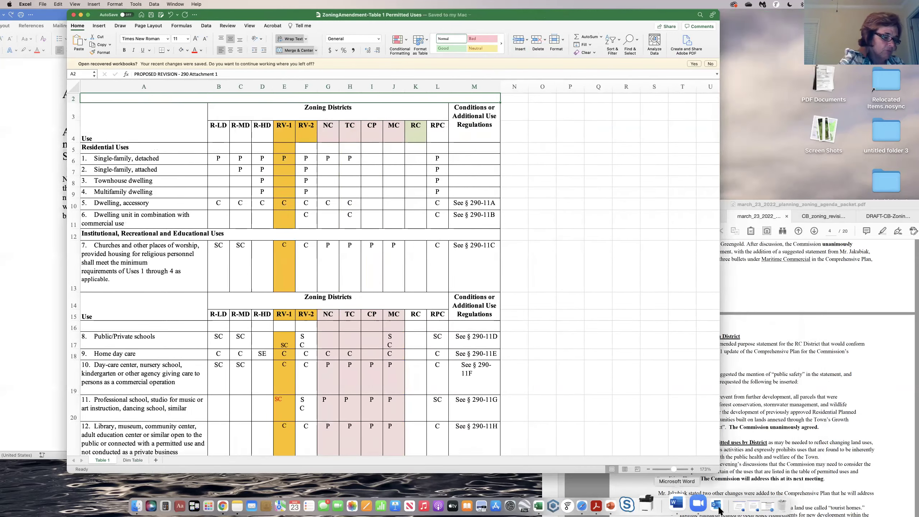
left_click(755, 505)
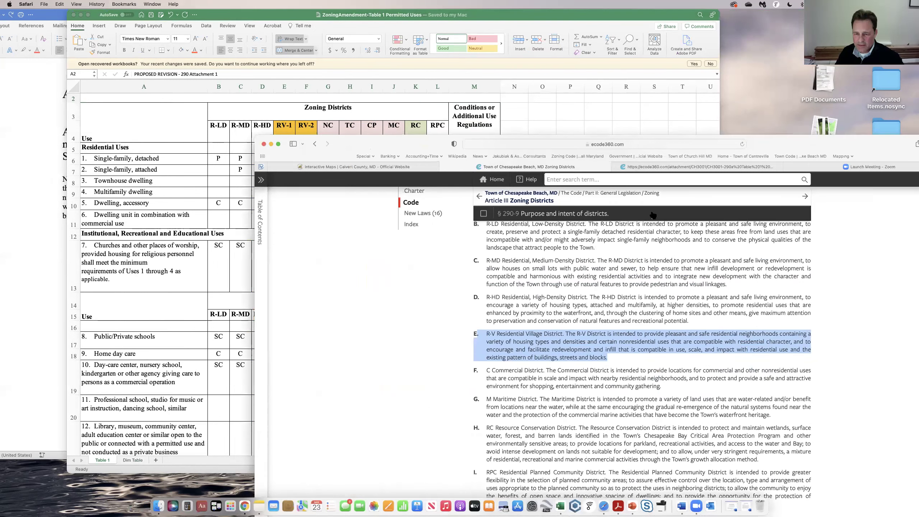
left_click(651, 193)
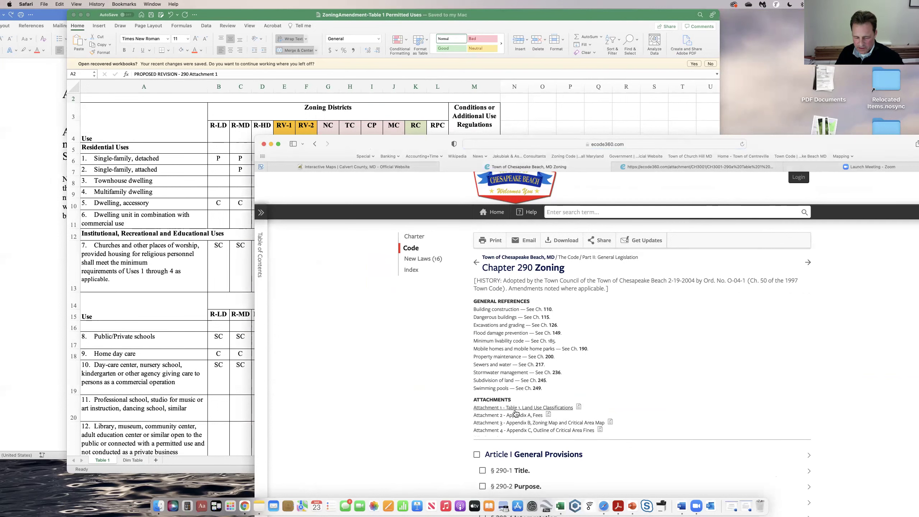
- Open § 290-11, Conditions and standards for conditional and special exception uses, from Article III of the zoning chapter
left_click_drag(397, 138, 428, 171)
left_click_drag(429, 135, 430, 130)
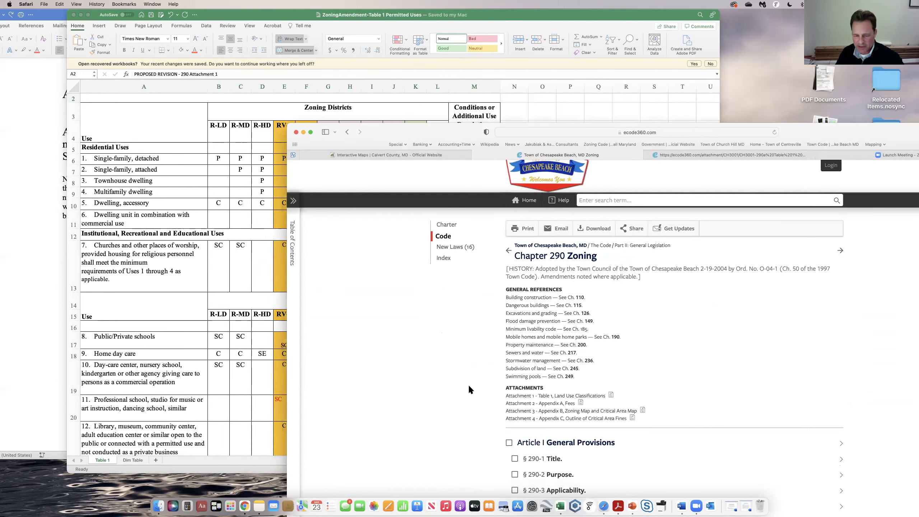
scroll(518, 377, "down", 2)
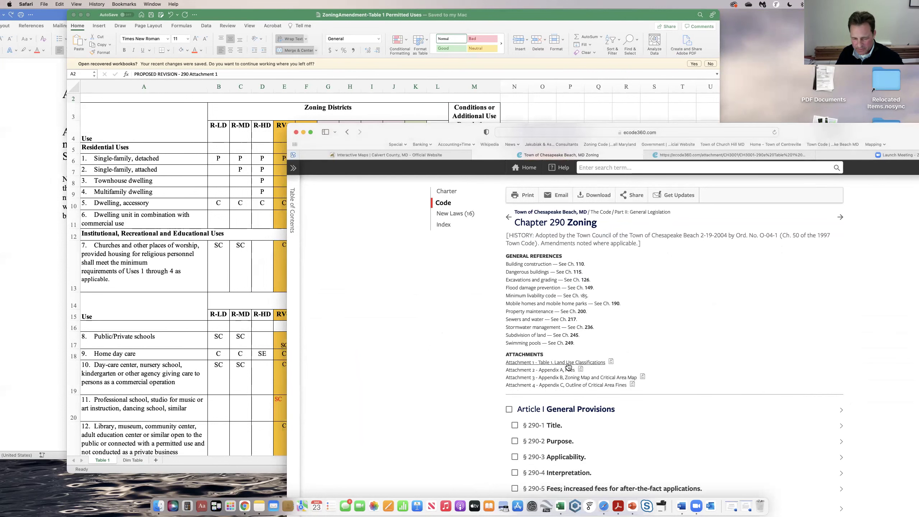
scroll(564, 421, "down", 8)
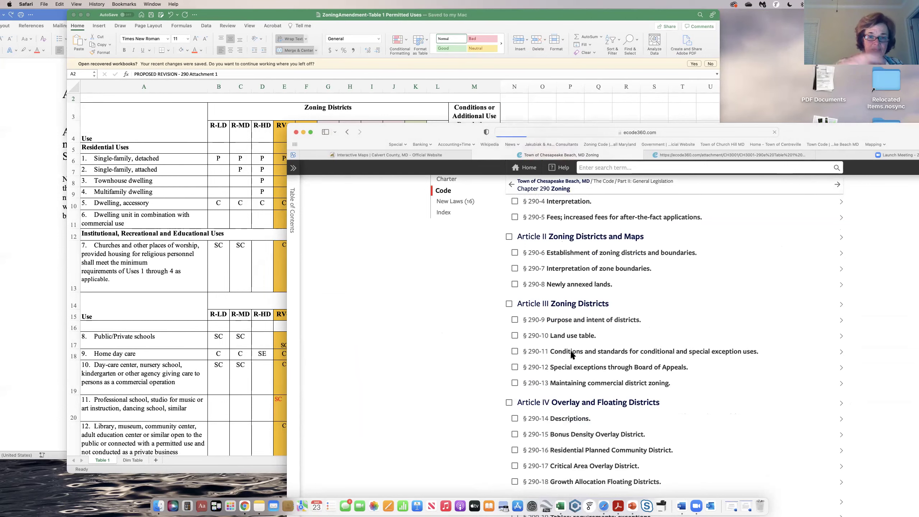
left_click(572, 352)
- Arrange the permitted-uses table and the code page side by side and read the § 290-11 conditions in paragraphs A through C
left_click_drag(427, 134, 431, 133)
left_click(266, 149)
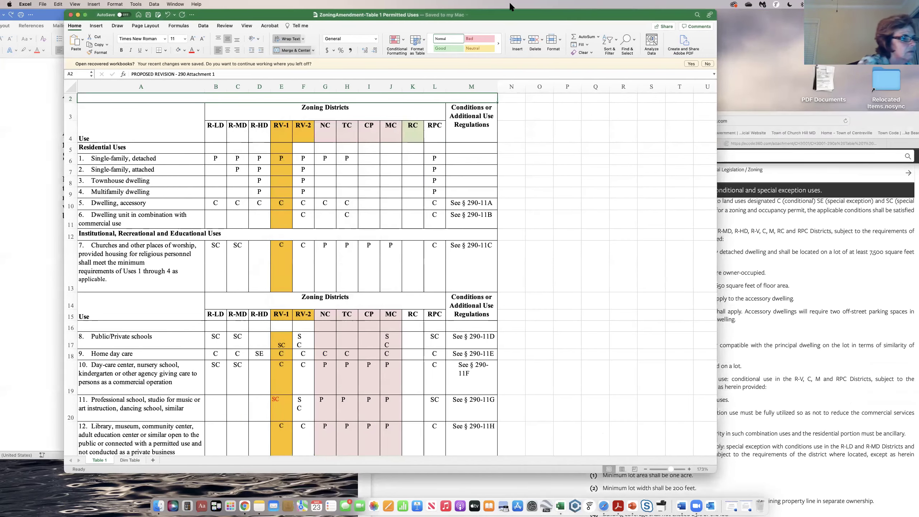
left_click(699, 302)
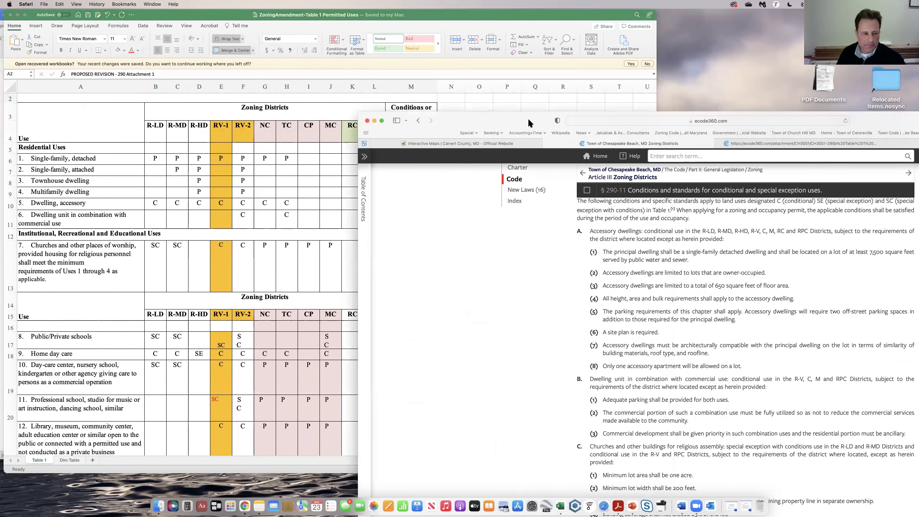
left_click_drag(514, 121, 469, 71)
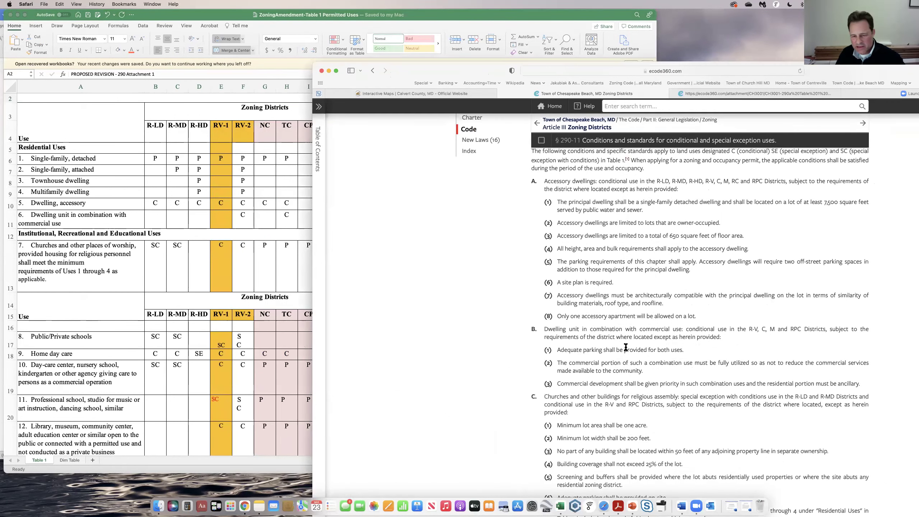
scroll(549, 353, "down", 2)
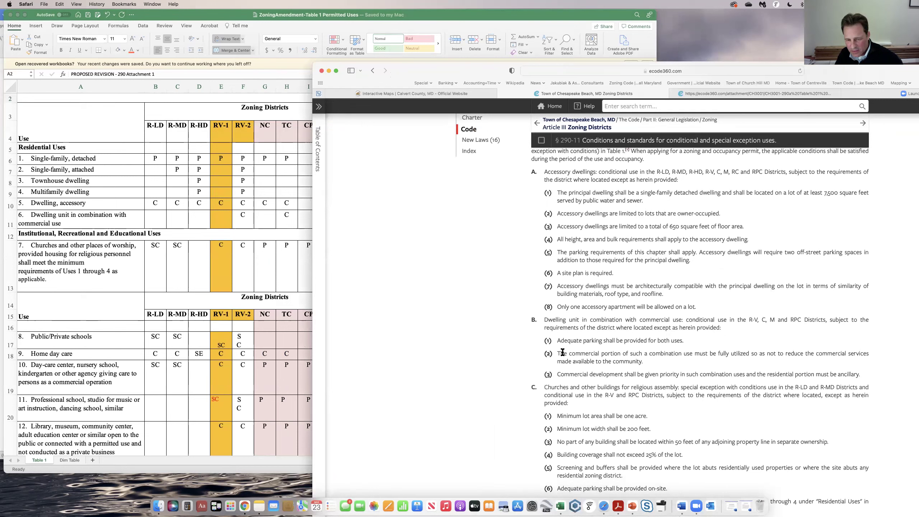
scroll(562, 352, "down", 2)
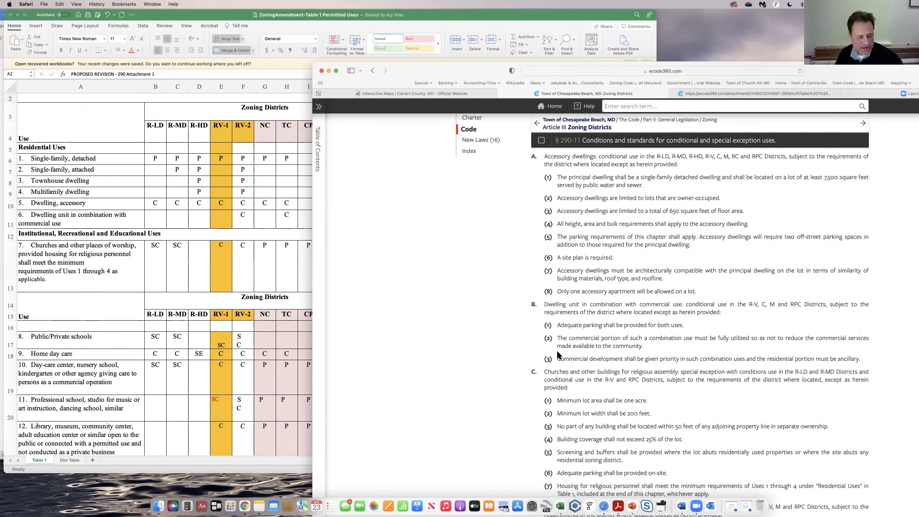
- Reposition the code window beside the use table and highlight § 290-11 paragraph B on dwelling units in combination with commercial use
scroll(560, 355, "down", 1)
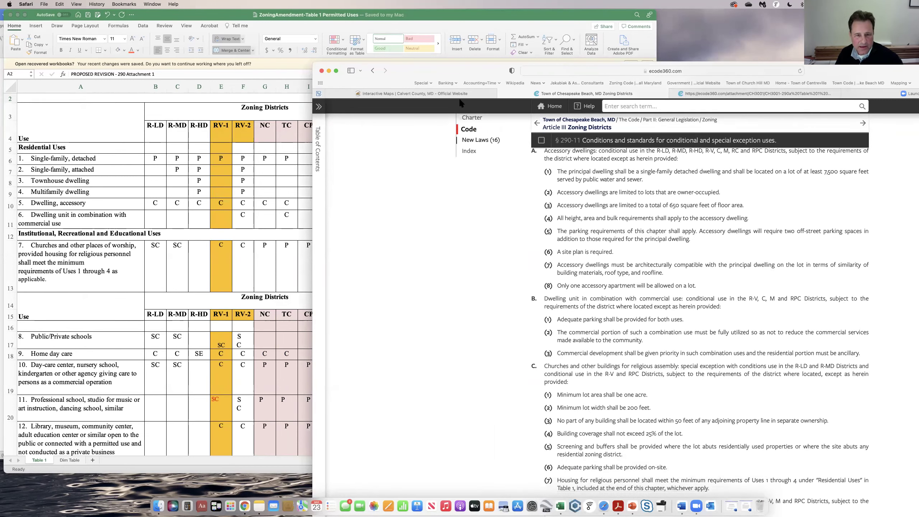
left_click_drag(449, 69, 433, 121)
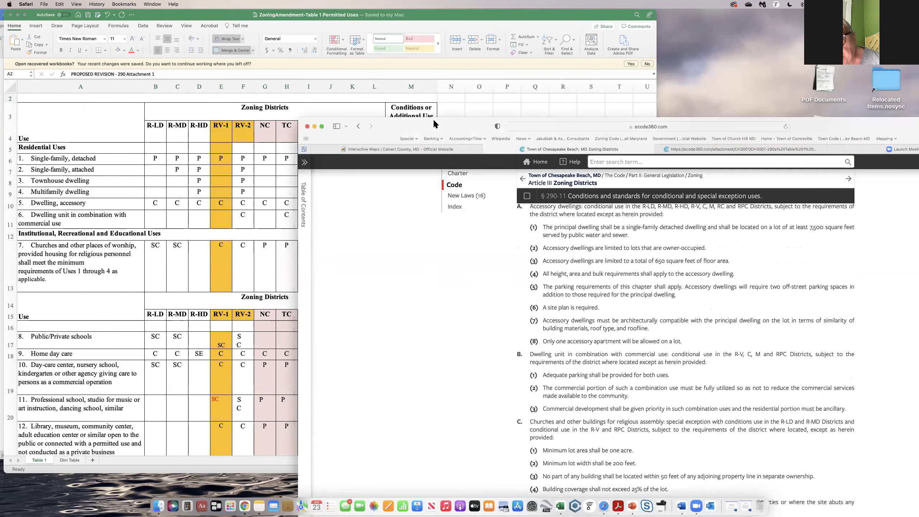
scroll(503, 311, "down", 5)
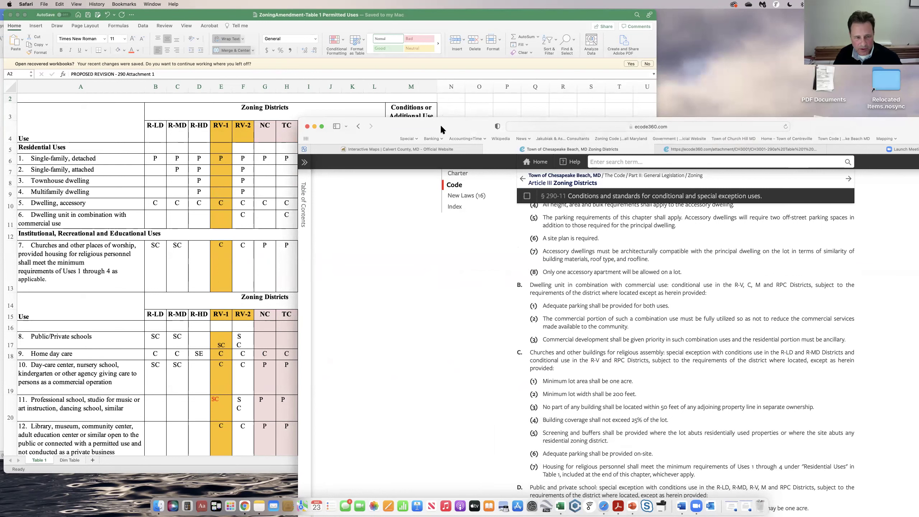
left_click_drag(442, 125, 438, 79)
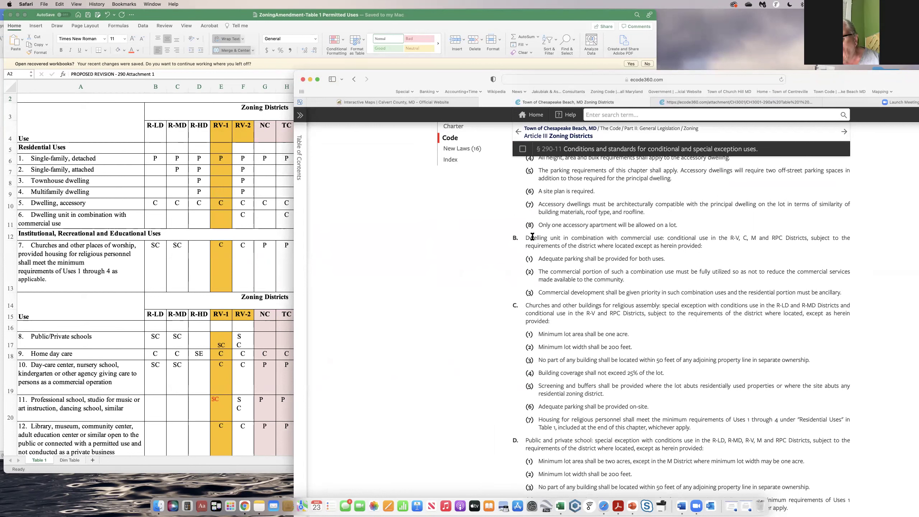
left_click_drag(527, 238, 842, 294)
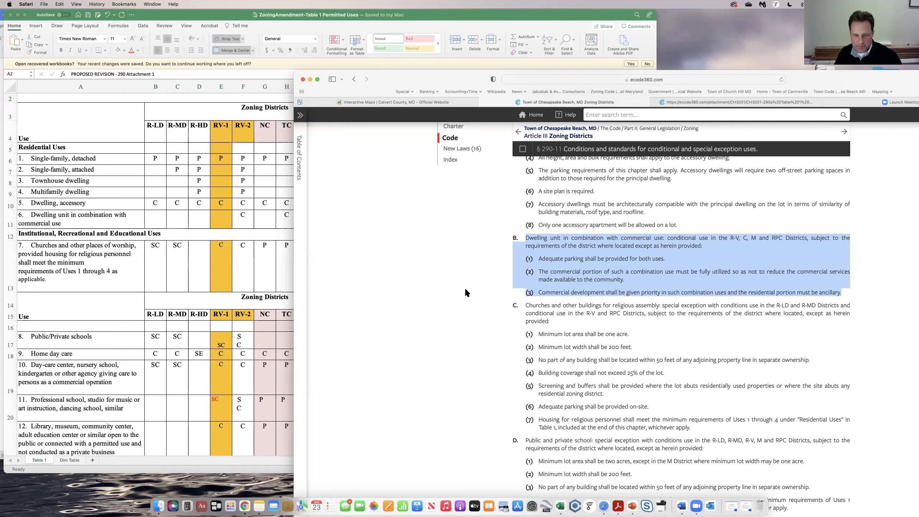
left_click_drag(402, 74, 433, 50)
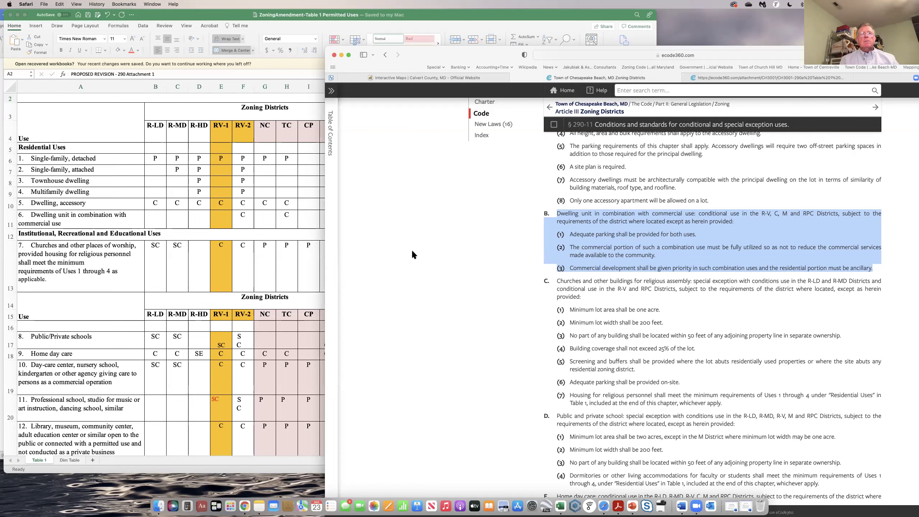
- Format the RV-2 entry for use 6, dwelling unit in combination with commercial use, in red with strikethrough
left_click(245, 214)
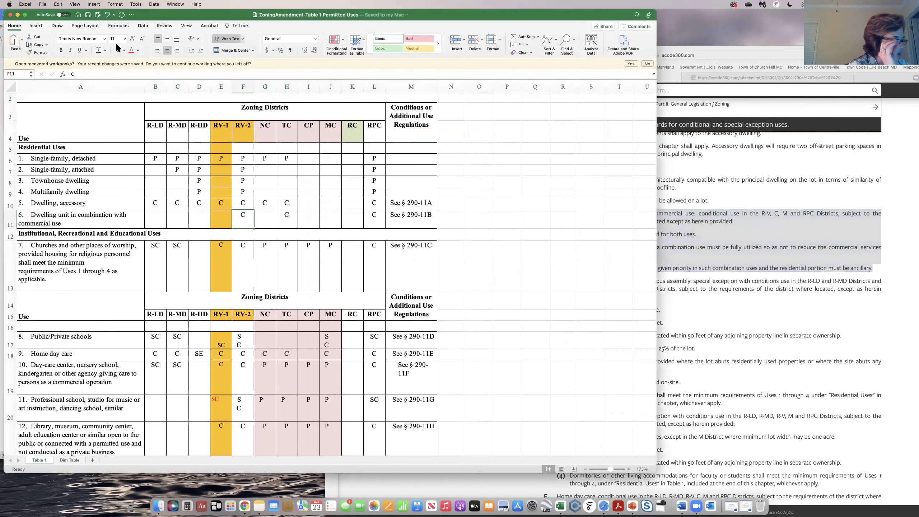
left_click(132, 48)
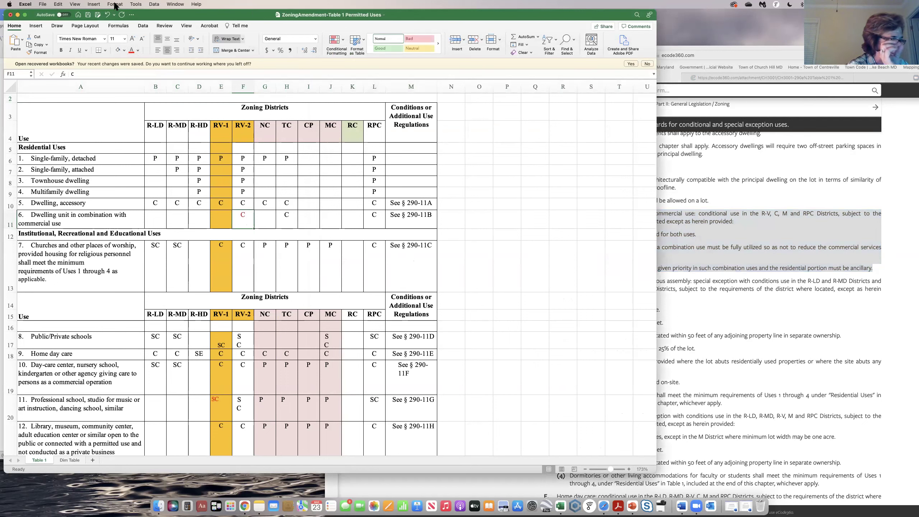
left_click(115, 4)
left_click(114, 15)
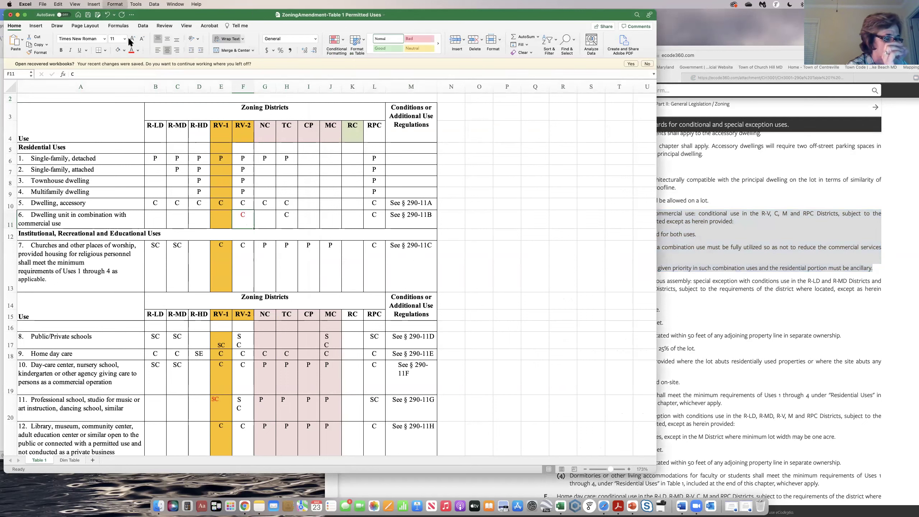
left_click(395, 205)
left_click(552, 280)
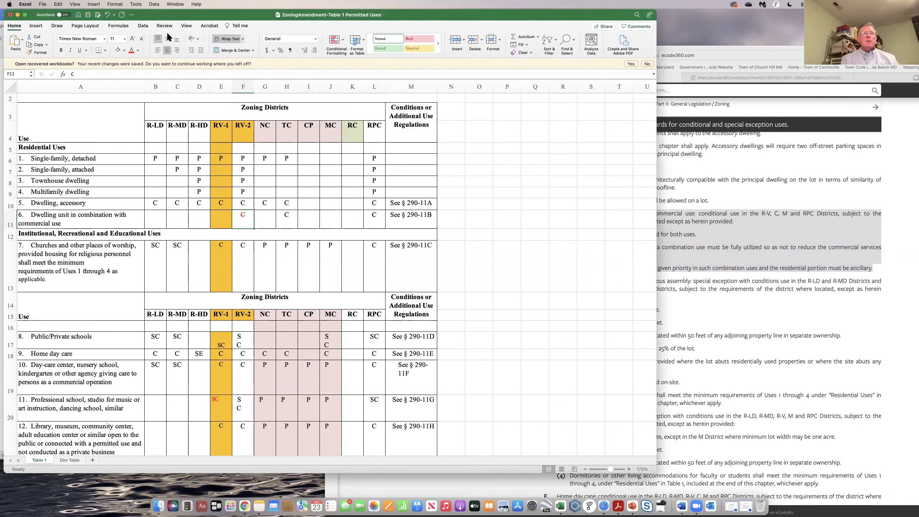
- Select the use 6 description and narrow the workbook window so the whole use table shows beside the § 290-11 text
left_click_drag(150, 14, 169, 14)
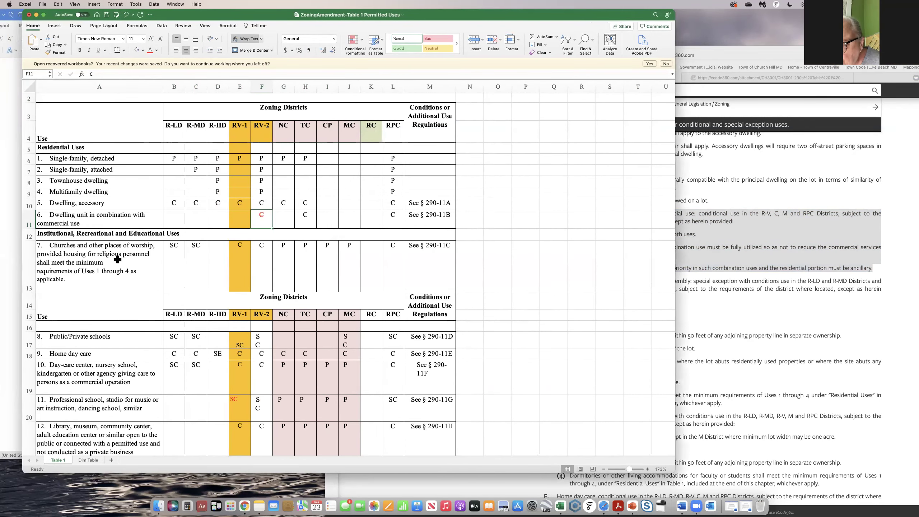
left_click(129, 220)
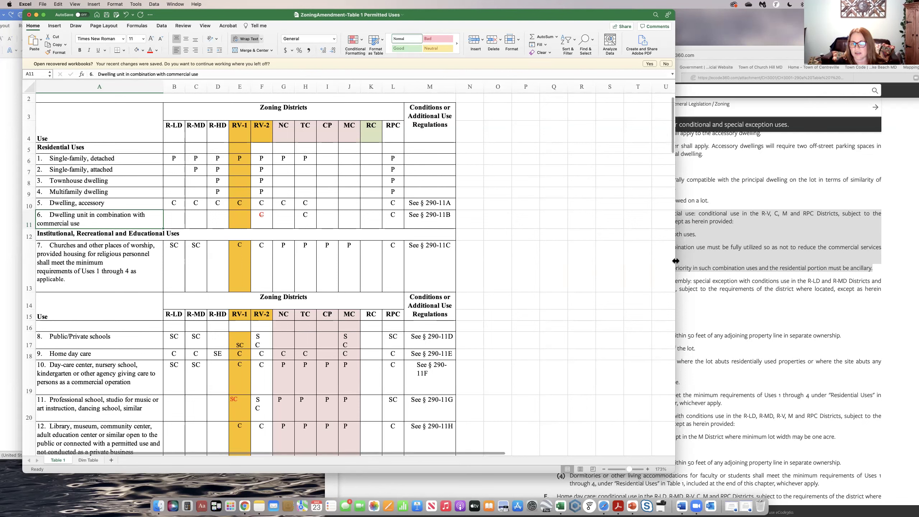
left_click_drag(676, 261, 542, 248)
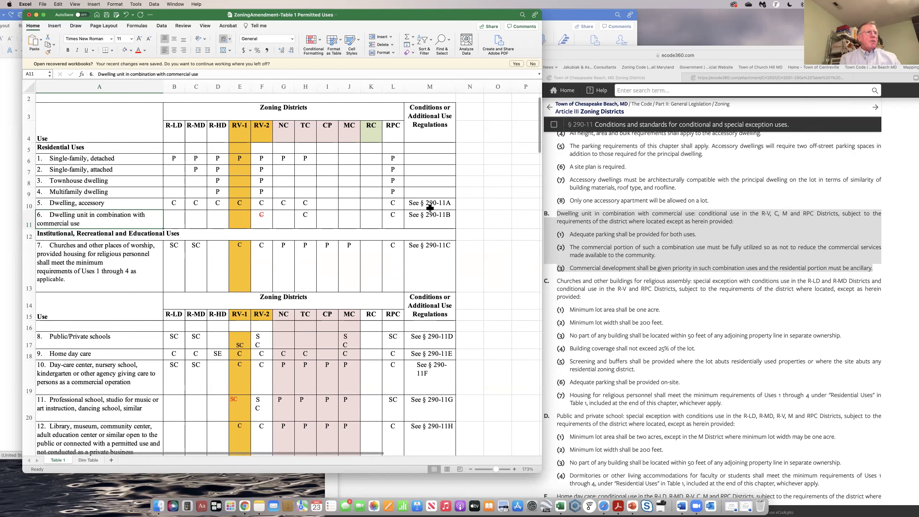
- Reset the RV-2 entry for use 6 to the automatic font color and remove its strikethrough
left_click(263, 222)
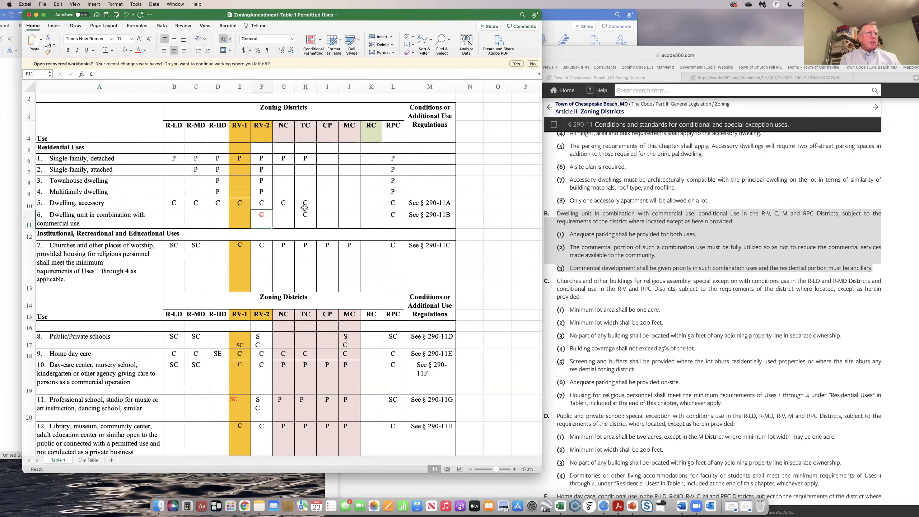
left_click(131, 50)
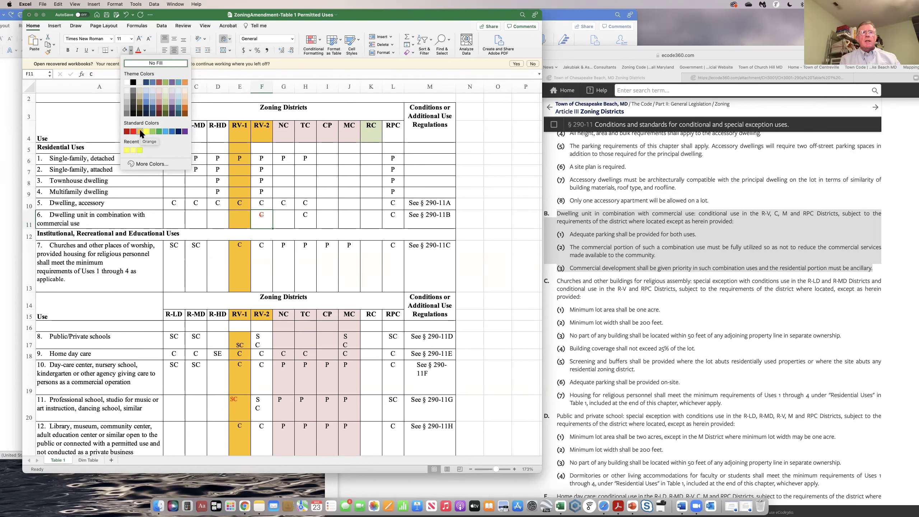
key("Escape")
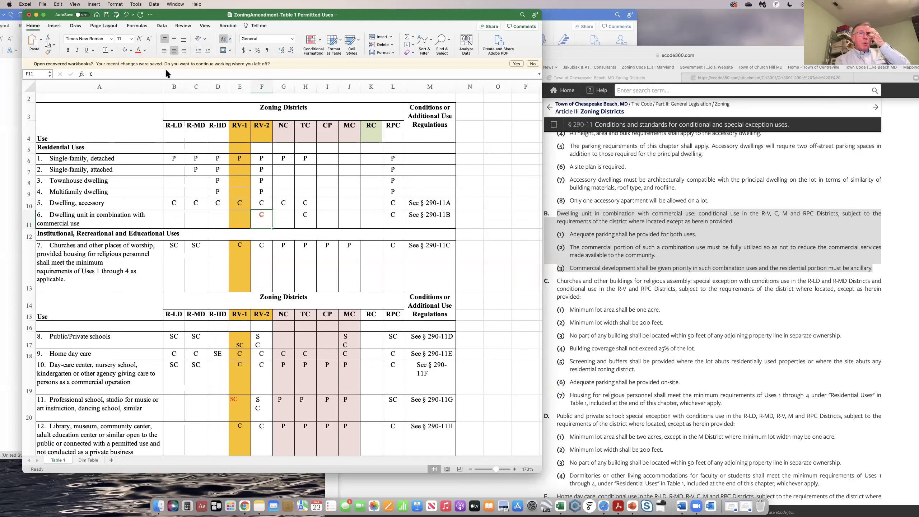
left_click(144, 50)
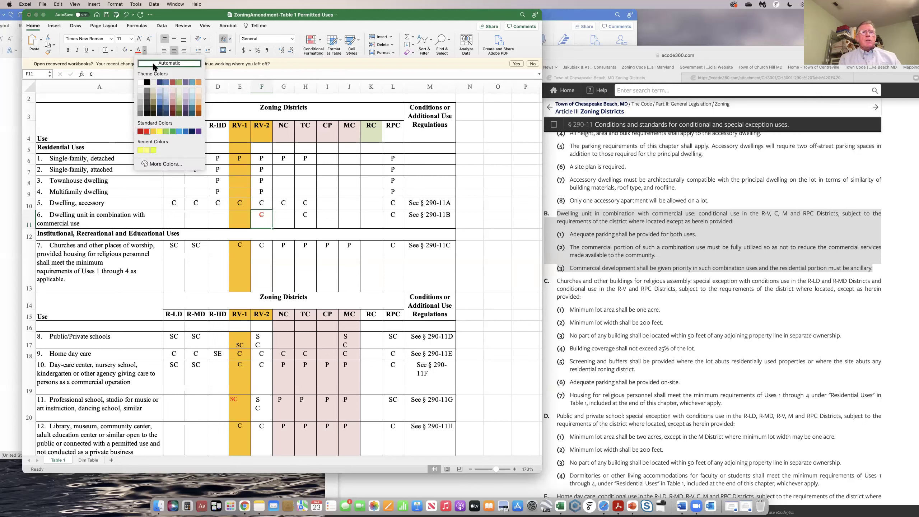
left_click(152, 61)
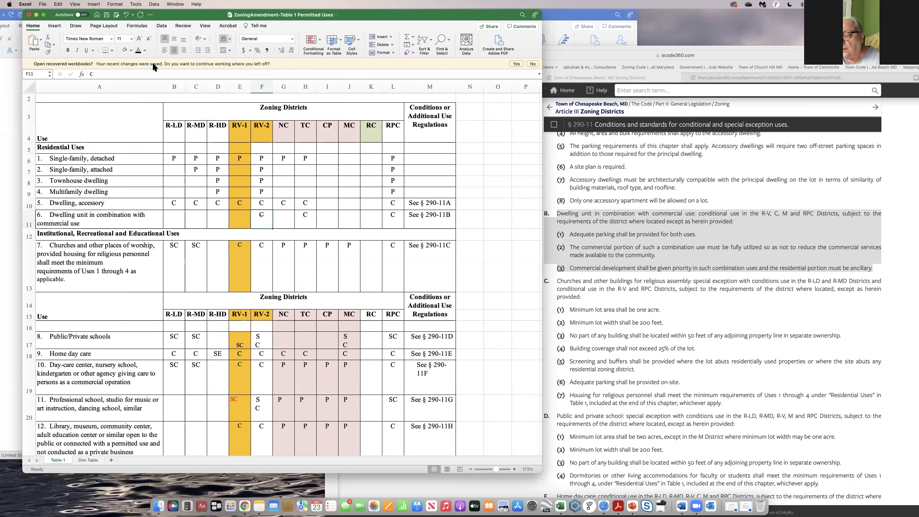
left_click(116, 4)
left_click(115, 14)
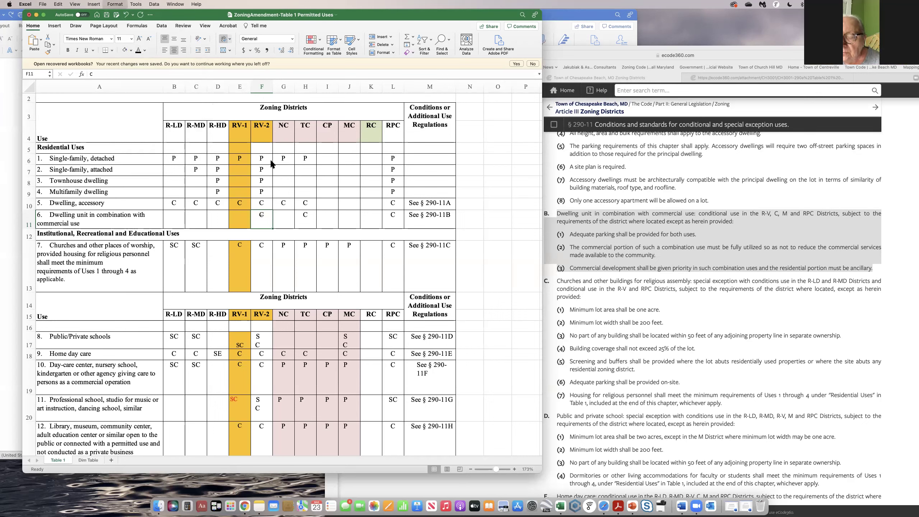
left_click(371, 204)
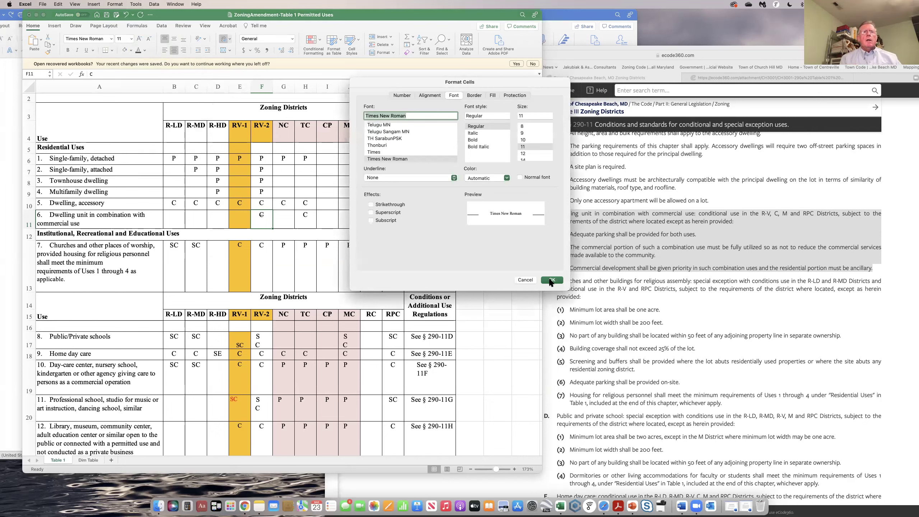
key("Return")
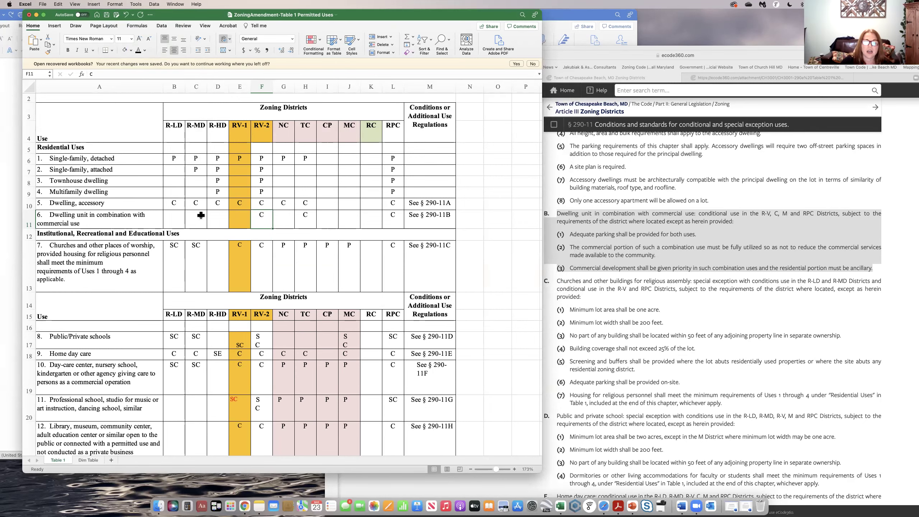
- Widen the workbook window again and shift it over the code page to show the full permitted uses table
scroll(201, 215, "down", 2)
scroll(201, 216, "up", 1)
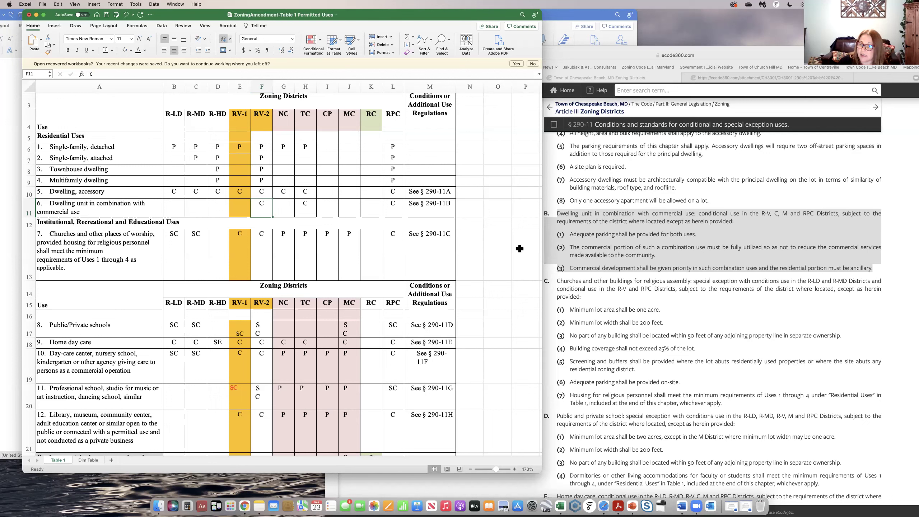
left_click_drag(543, 264, 640, 272)
left_click_drag(304, 15, 325, 14)
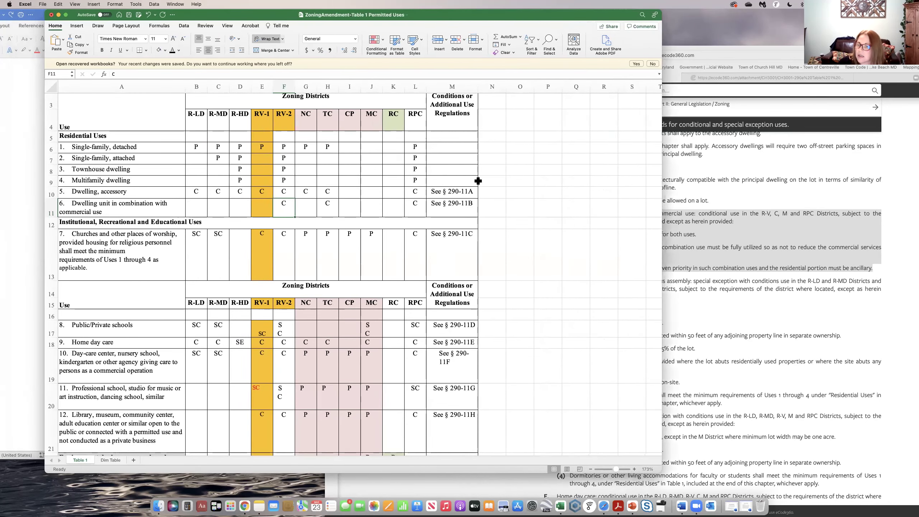
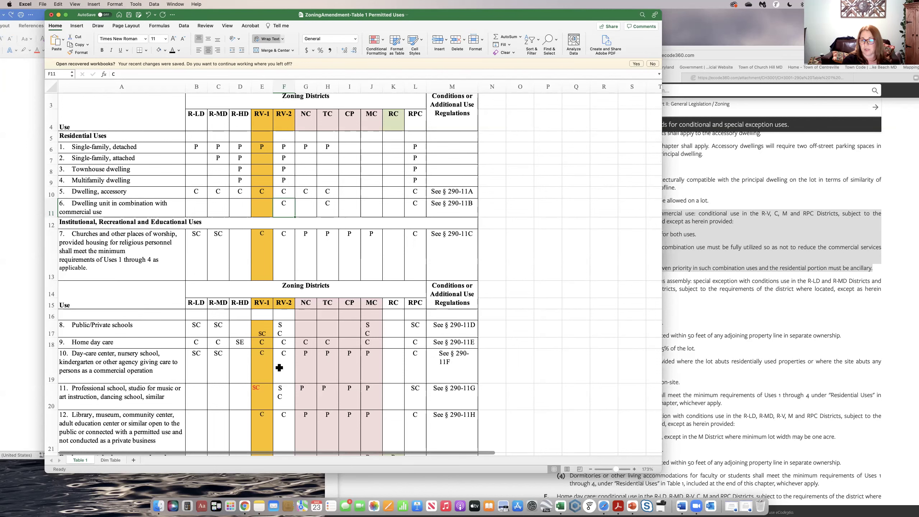
- Examine the residential uses and institutional, recreational and educational uses 7 through 12 across the zoning districts
scroll(279, 368, "down", 1)
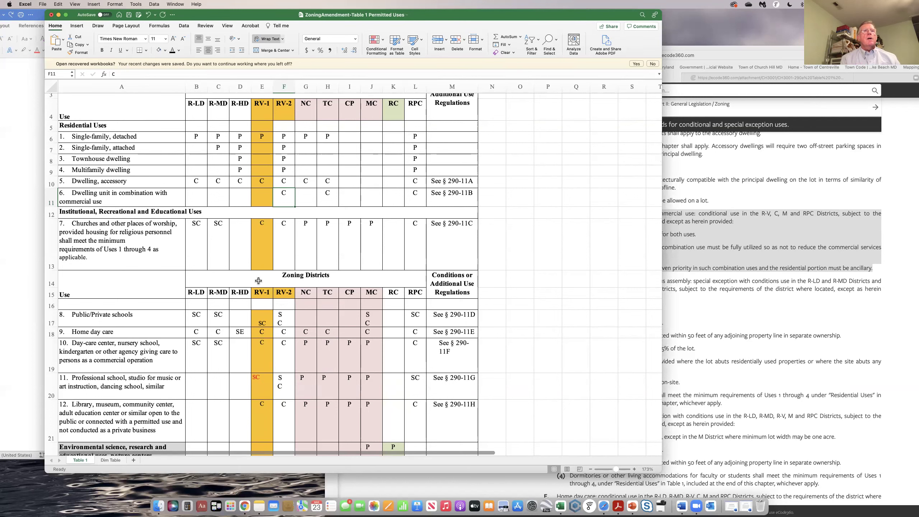
scroll(258, 281, "down", 3)
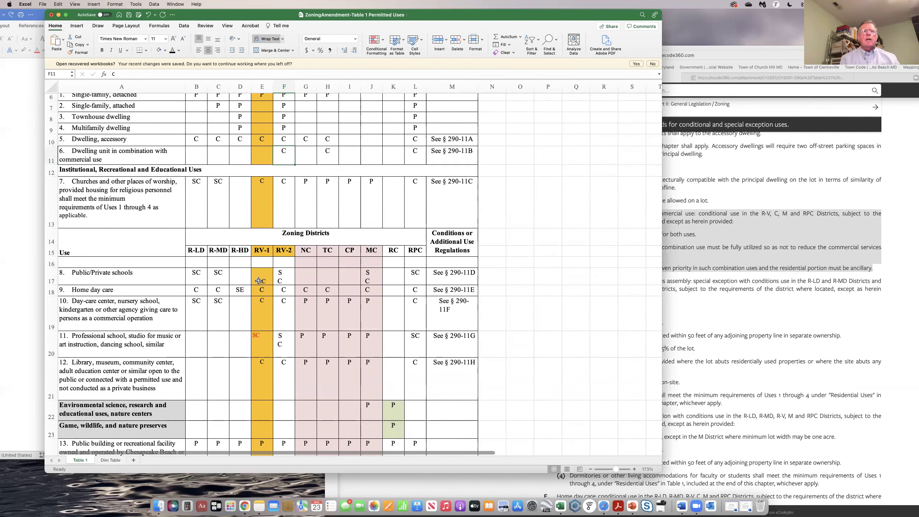
scroll(259, 281, "up", 2)
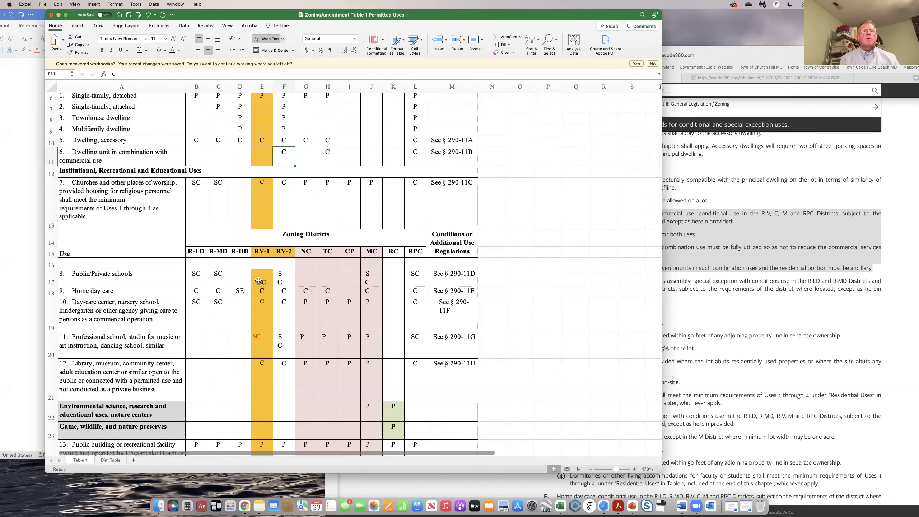
scroll(259, 282, "up", 1)
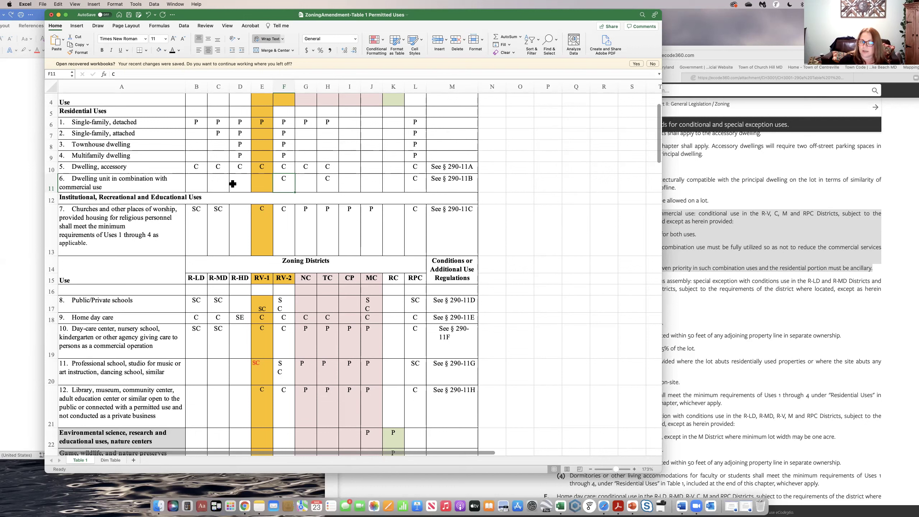
scroll(232, 184, "up", 1)
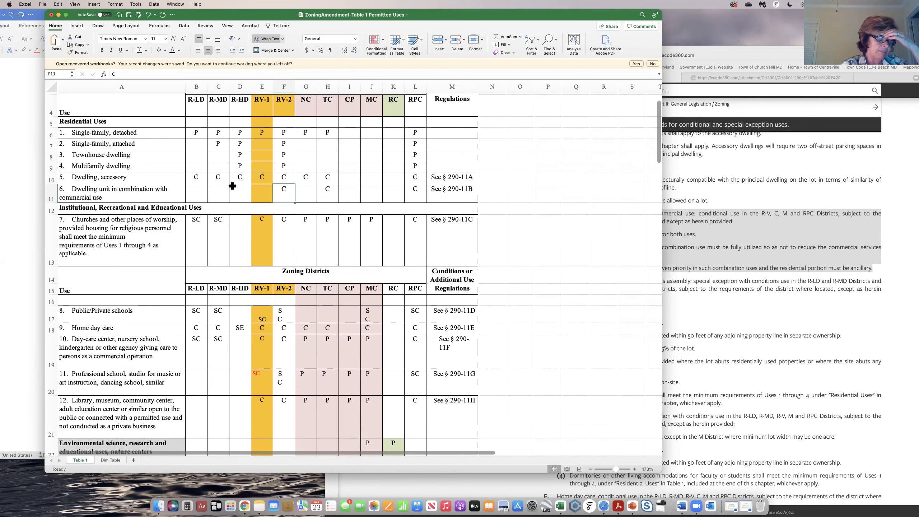
- Review the RV-2 multifamily dwelling entry and highlight the Residential Uses block with its district headers, from row 3 through use 6
left_click(278, 167)
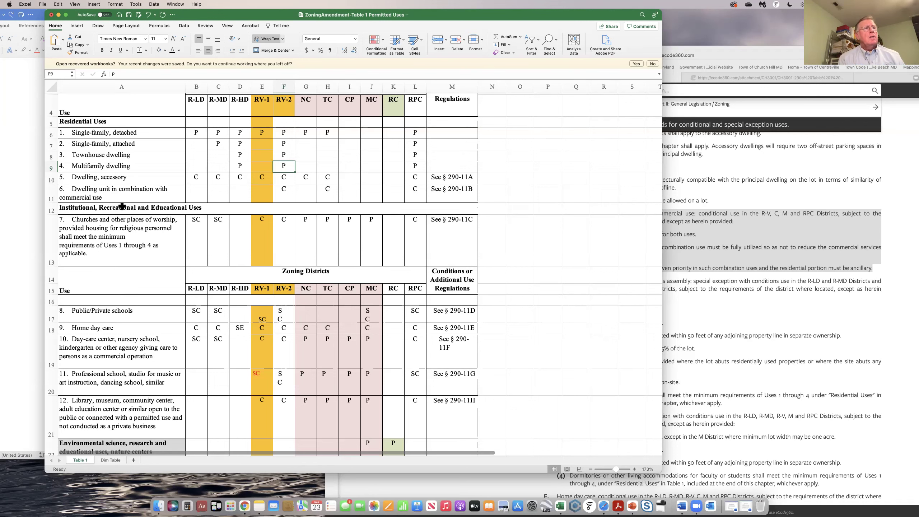
scroll(126, 205, "down", 1)
scroll(125, 205, "down", 2)
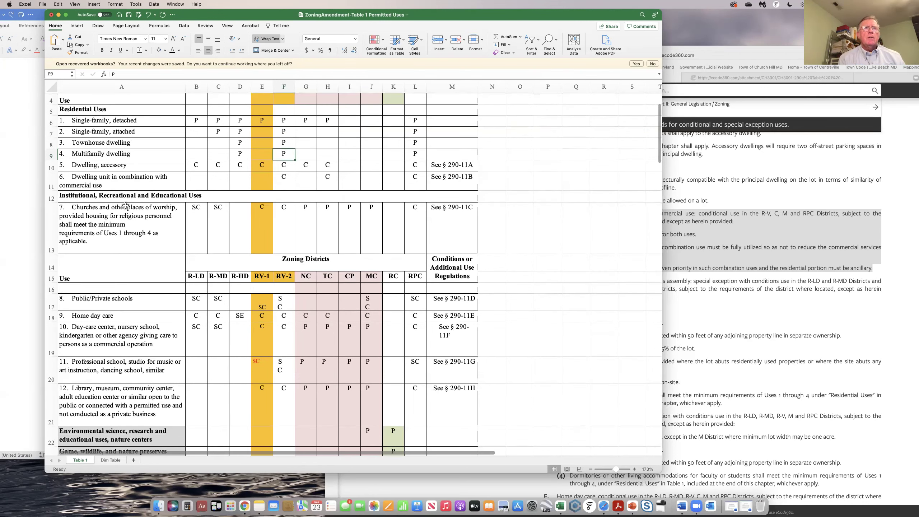
scroll(126, 205, "up", 3)
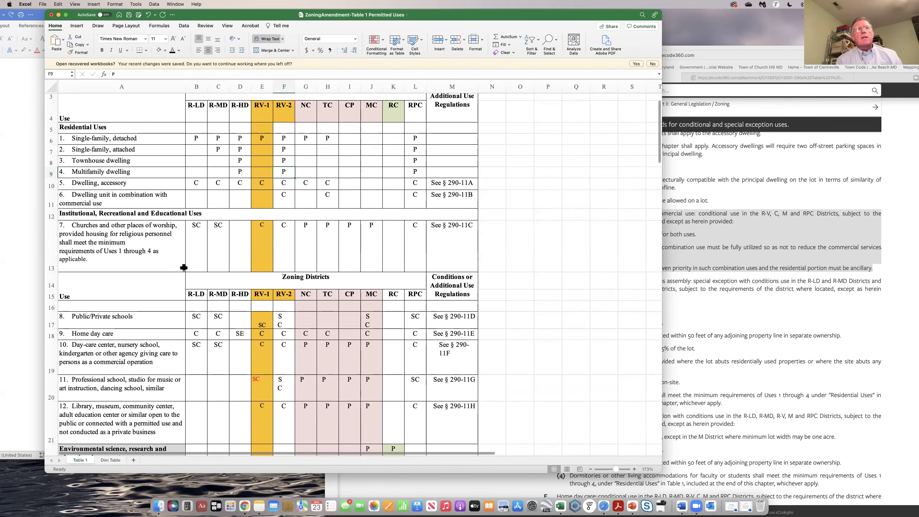
scroll(184, 268, "down", 1)
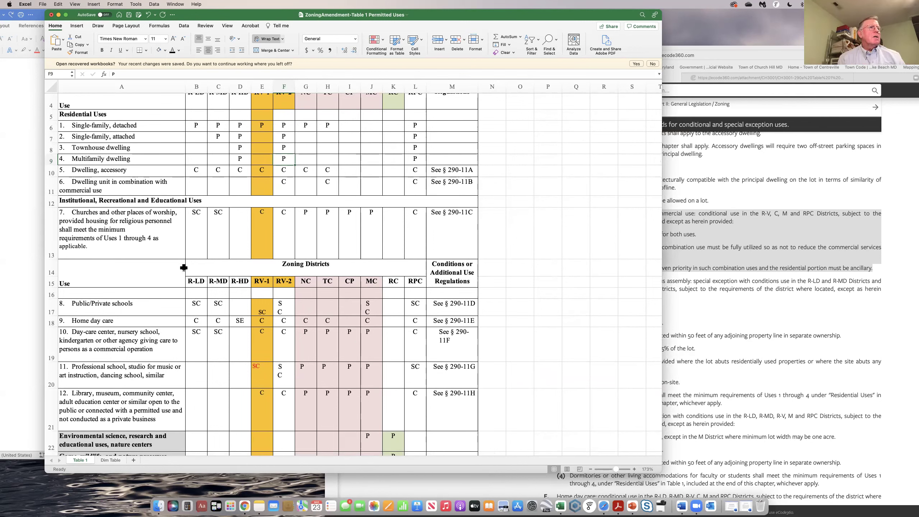
scroll(183, 267, "up", 3)
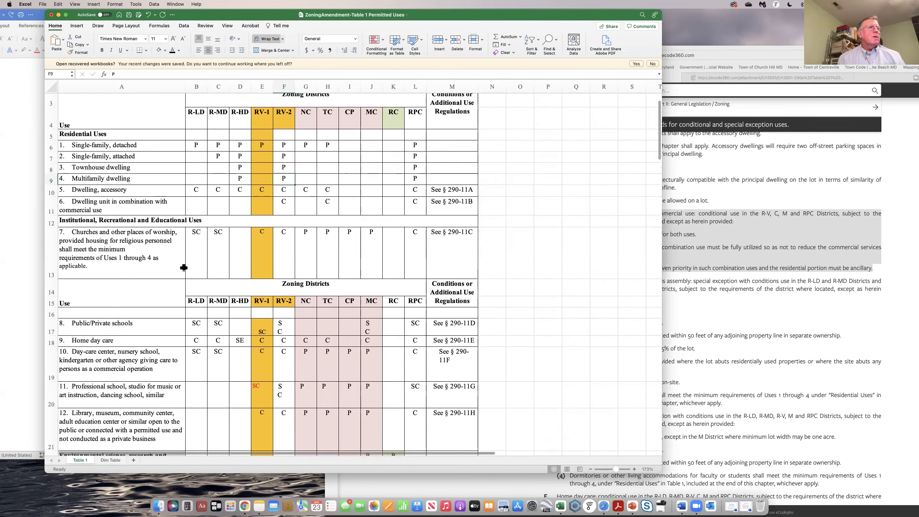
mouse_move(68, 126)
left_mouse_down()
mouse_move(396, 238)
mouse_move(552, 249)
left_mouse_up()
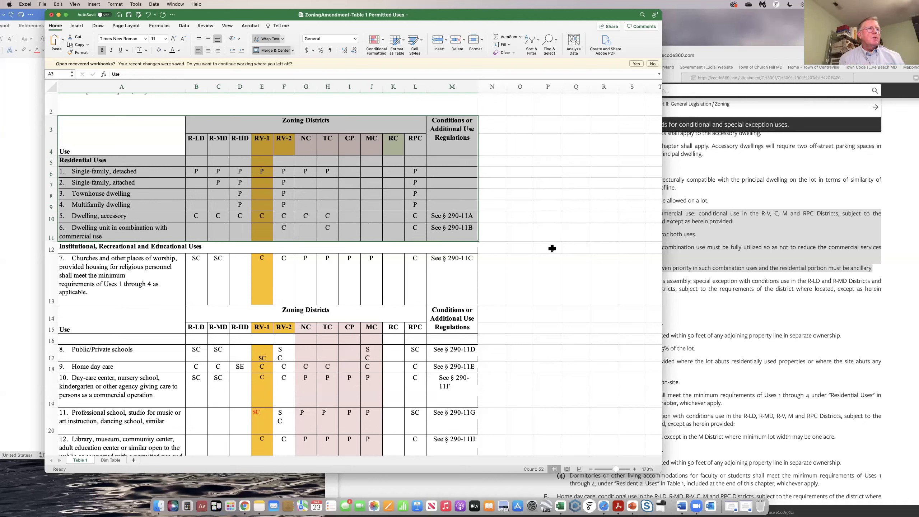
- Fill the RV-2 cell of use 4, Multifamily dwelling, with yellow and clear the large table selection
left_click(543, 240)
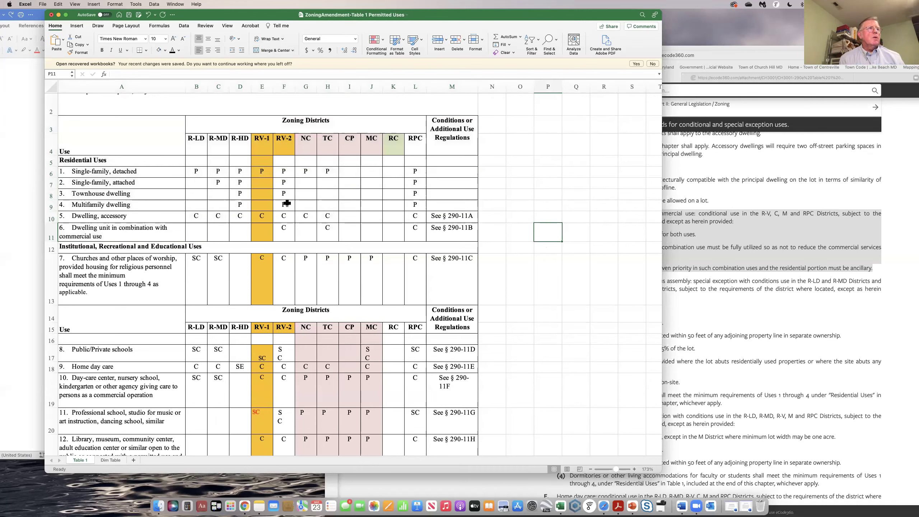
left_click(258, 205)
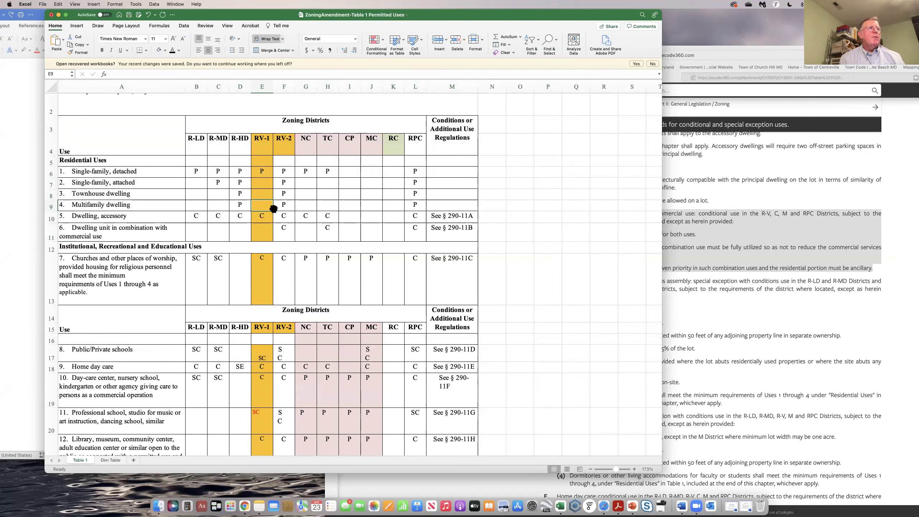
left_click(278, 209)
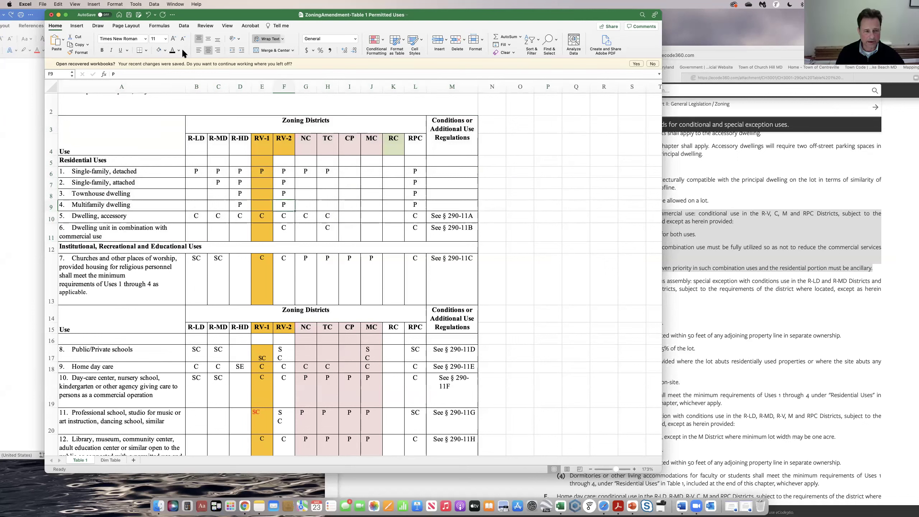
left_click(165, 50)
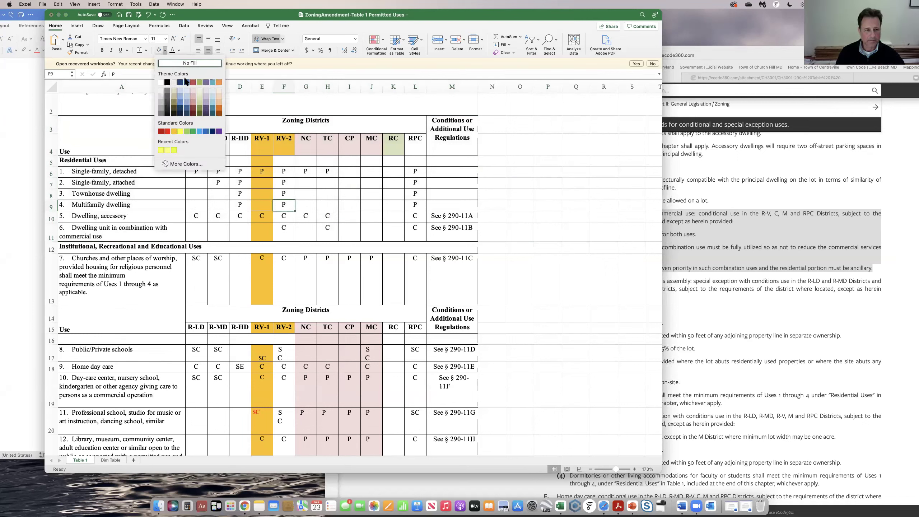
left_click(180, 131)
left_click(539, 201)
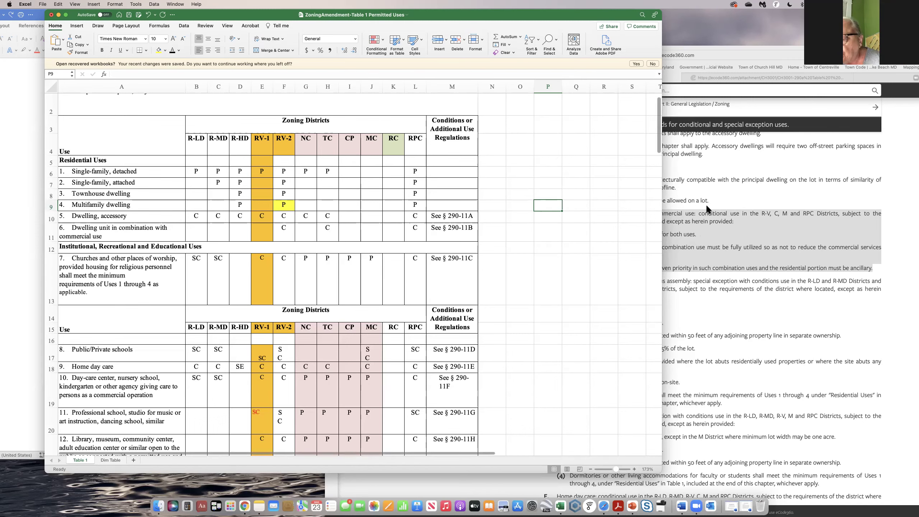
- Switch to the town code page in Safari and open the Chapter 290 Zoning contents
left_click(704, 187)
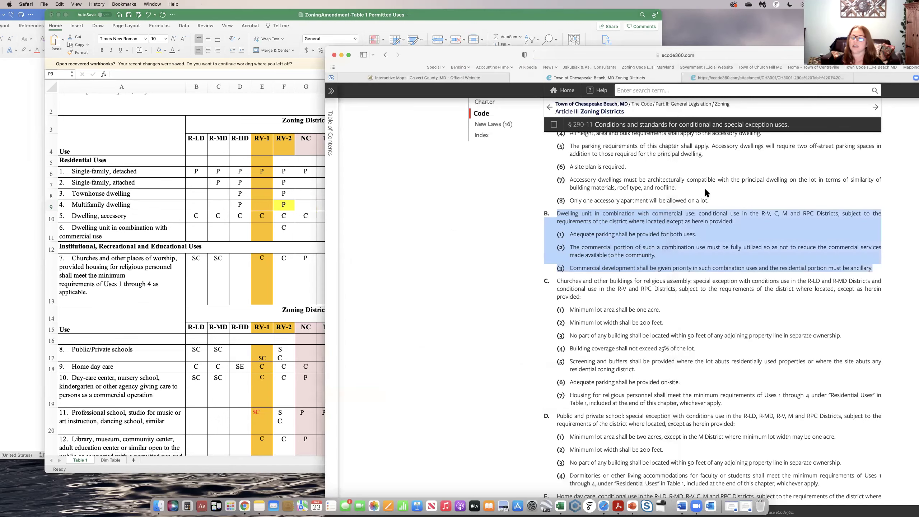
scroll(712, 210, "up", 10)
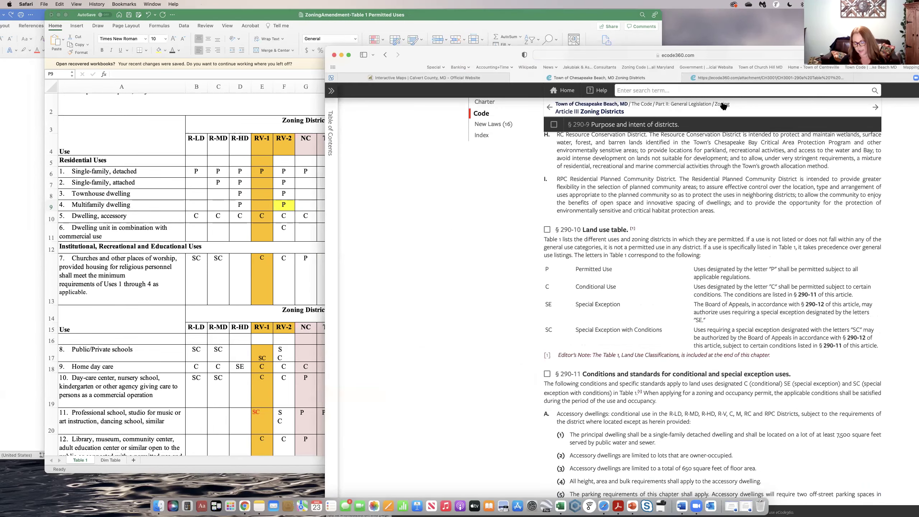
left_click(723, 104)
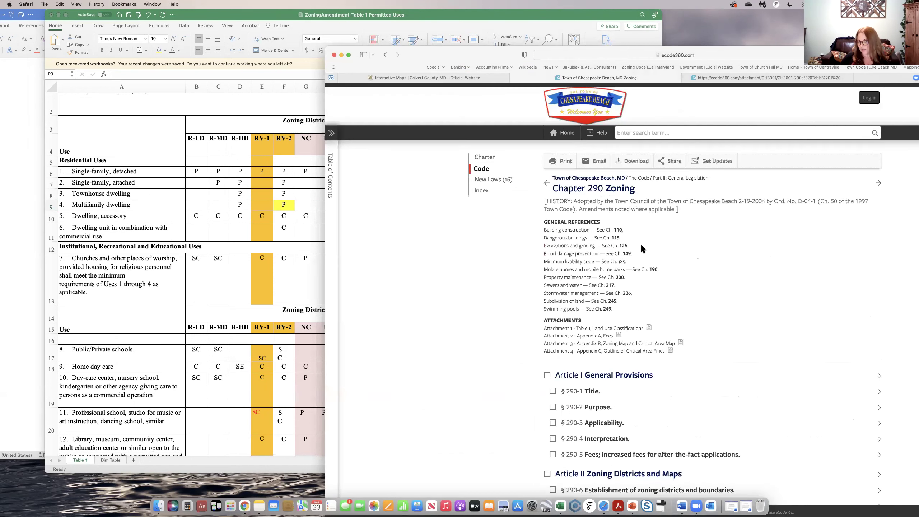
scroll(641, 243, "down", 2)
scroll(641, 243, "down", 3)
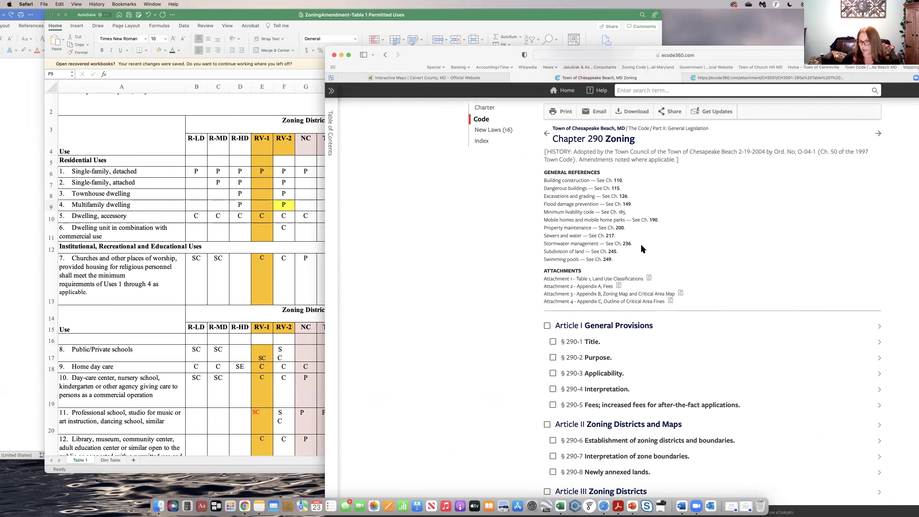
- Bring the permitted uses workbook back to the front and widen its window slightly
left_click(231, 196)
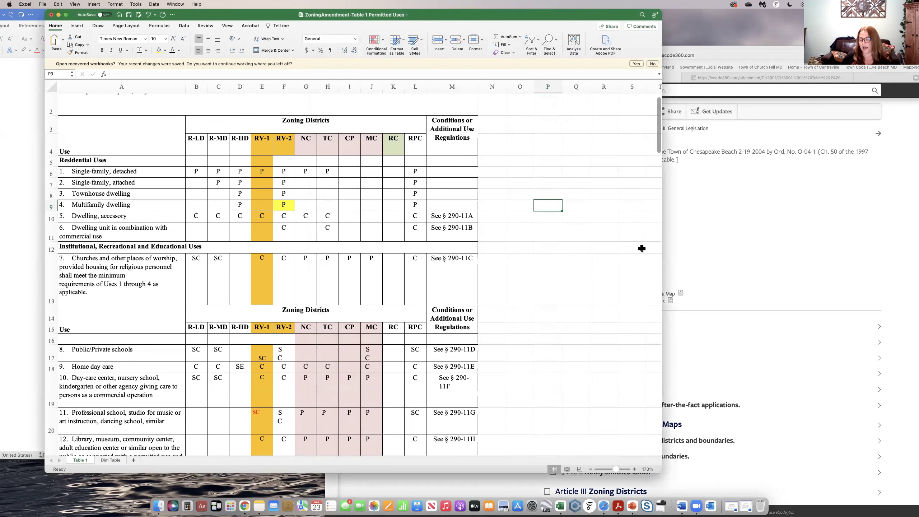
left_click_drag(663, 250, 696, 251)
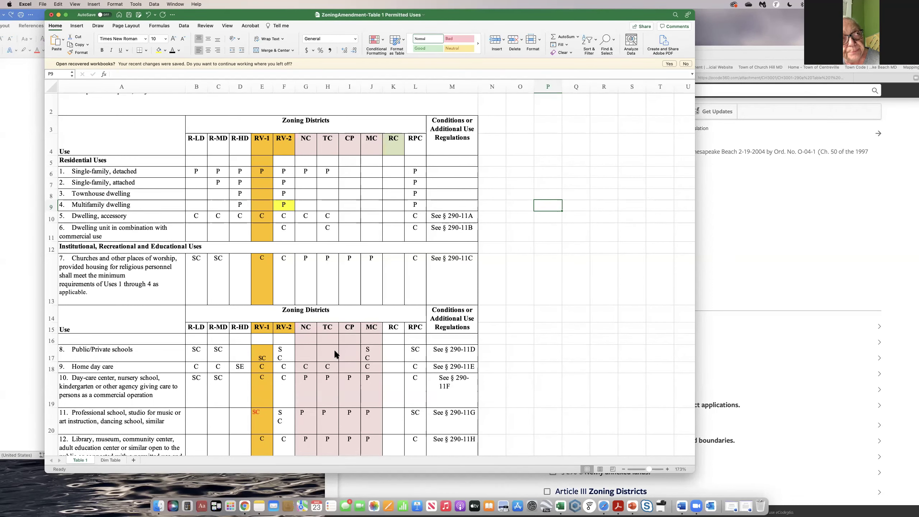
- Return to the town code in Safari and open Article V Dimensional Requirements from the Chapter 290 contents
left_click(744, 239)
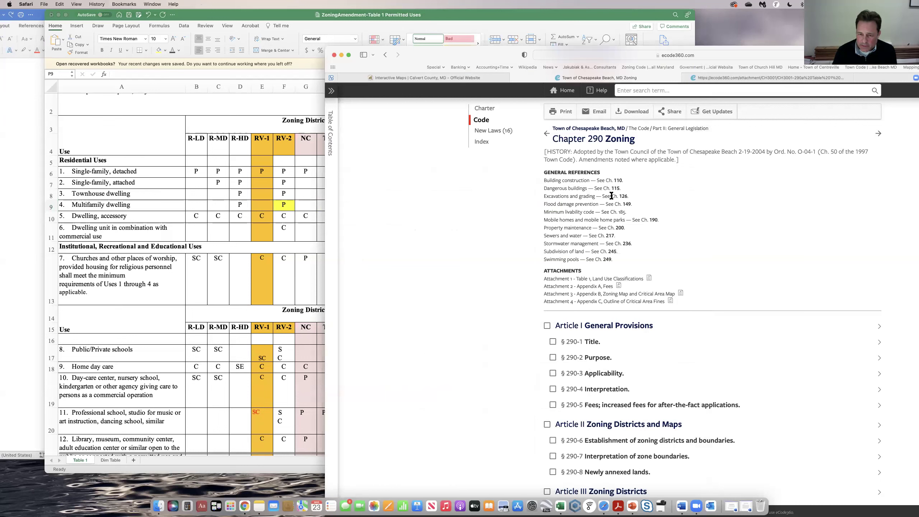
scroll(642, 211, "up", 2)
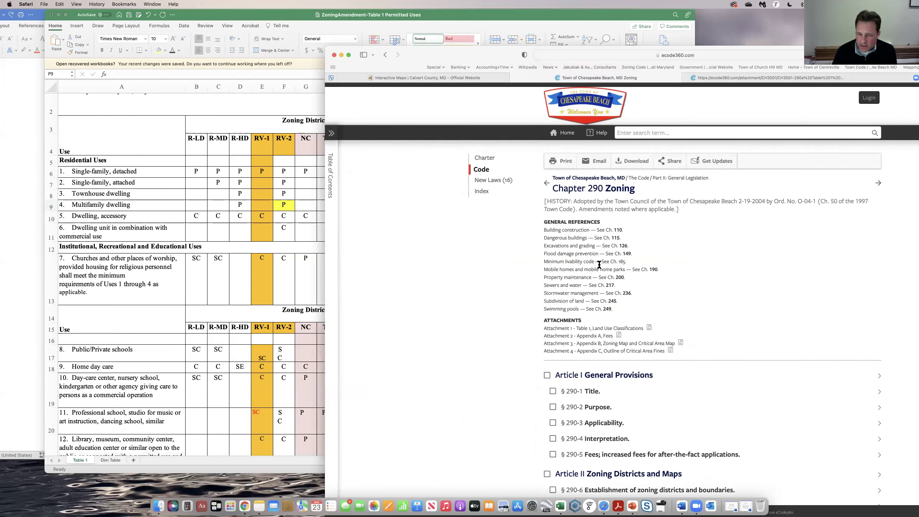
scroll(536, 270, "down", 3)
scroll(536, 267, "down", 1)
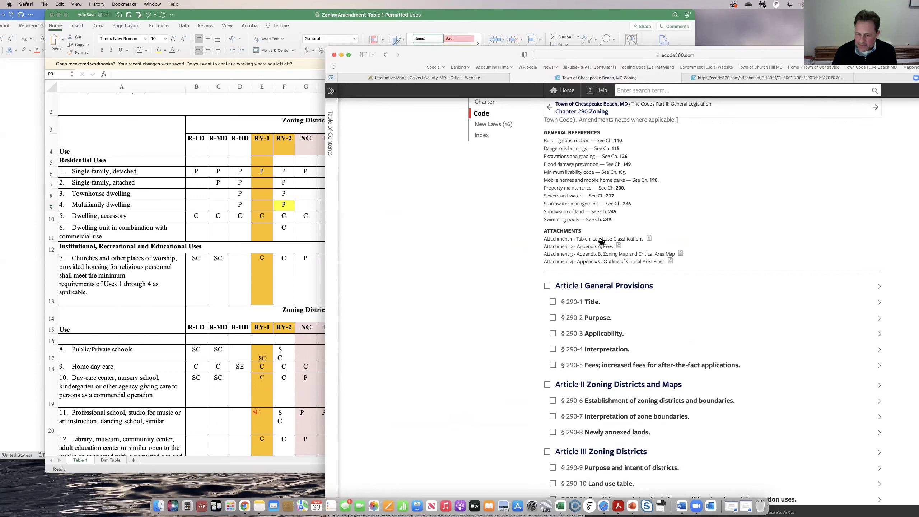
scroll(653, 291, "down", 10)
scroll(650, 264, "down", 2)
left_click(584, 254)
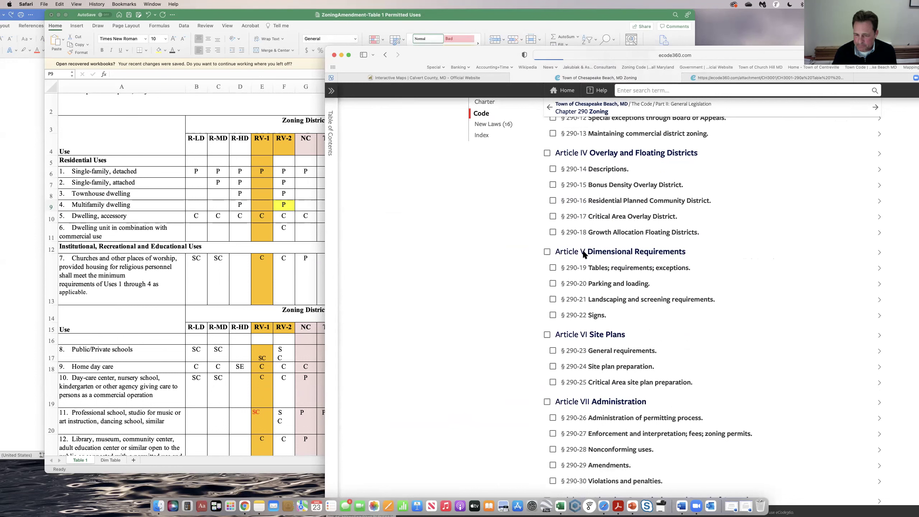
- Review the lot size and setback tables in § 290-19, highlighting the R-V district header in the setbacks table
scroll(561, 278, "down", 4)
scroll(562, 281, "down", 3)
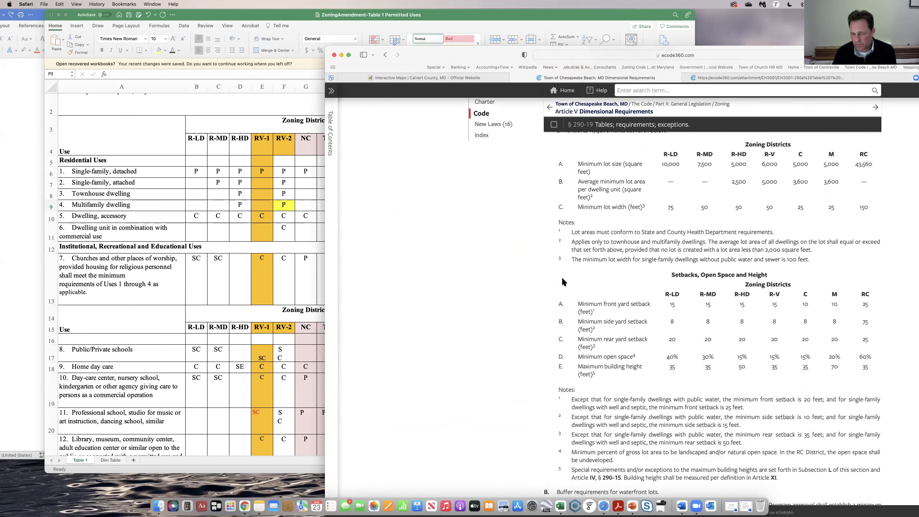
scroll(563, 280, "up", 1)
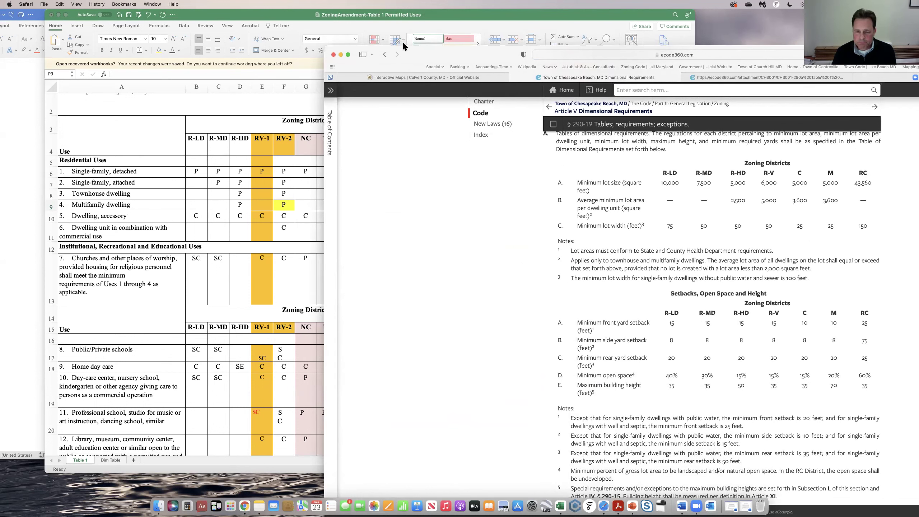
scroll(428, 218, "down", 5)
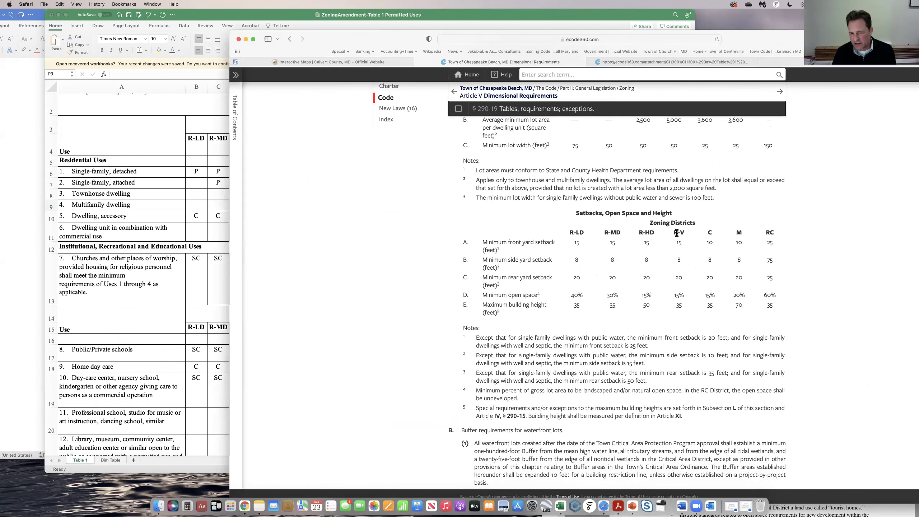
left_click_drag(674, 232, 685, 233)
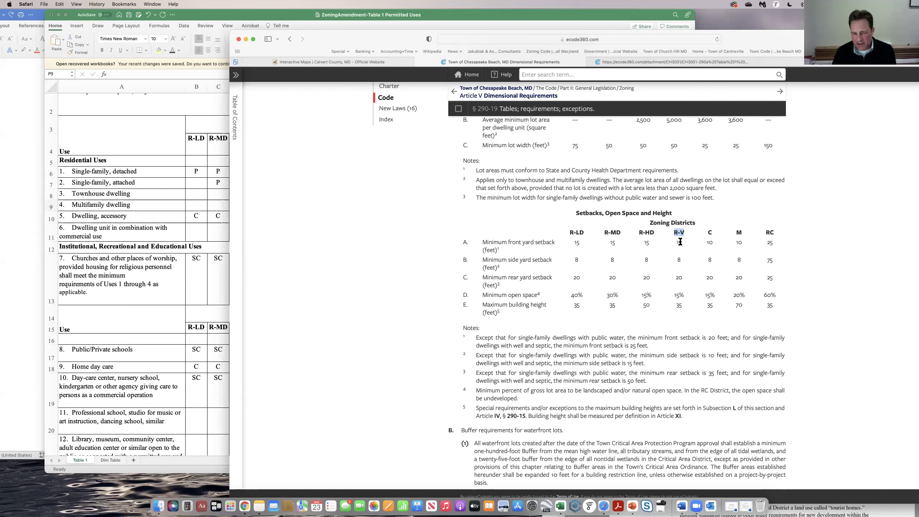
scroll(671, 255, "up", 5)
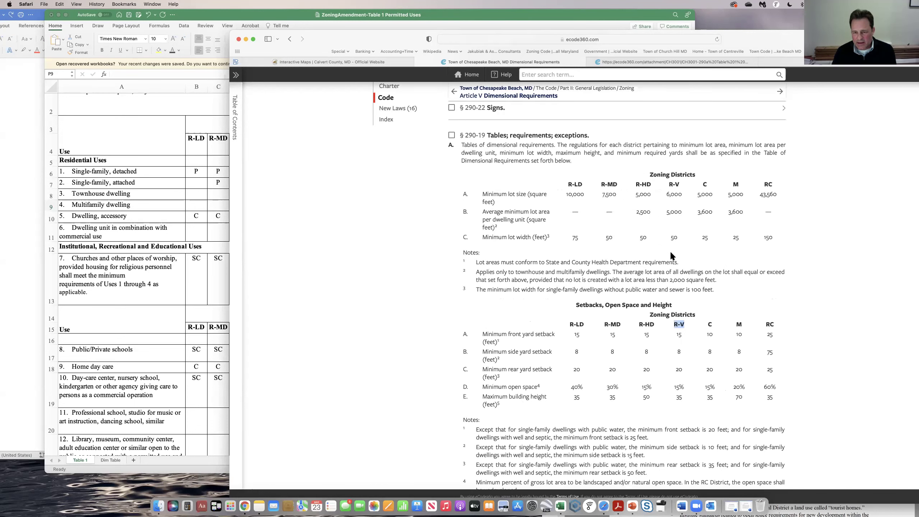
scroll(671, 256, "up", 2)
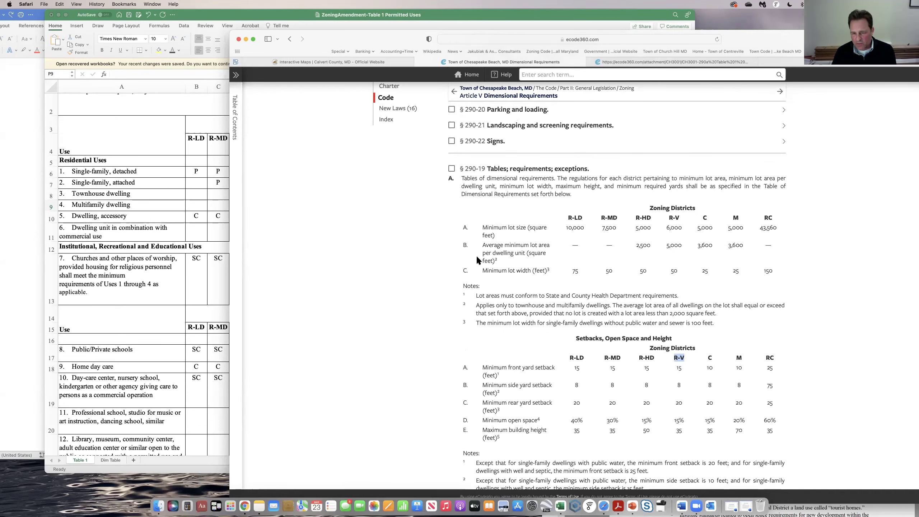
- Examine the R-V setbacks, open space and maximum height in § 290-19 with their notes, marking the minimum front yard value
scroll(476, 254, "down", 3)
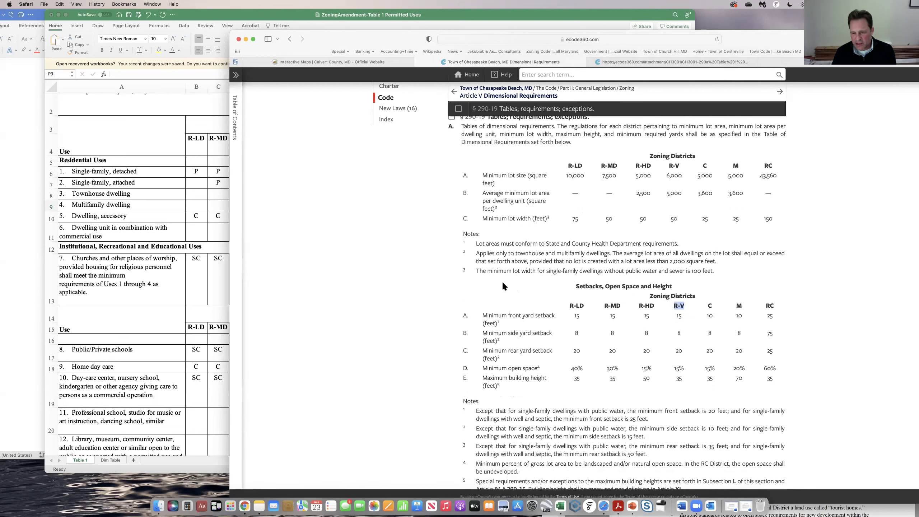
scroll(504, 284, "down", 3)
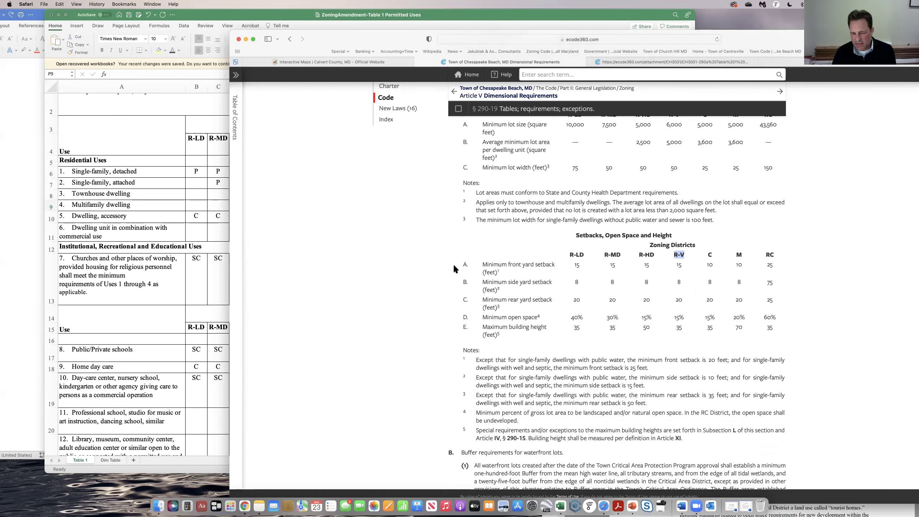
scroll(452, 263, "down", 1)
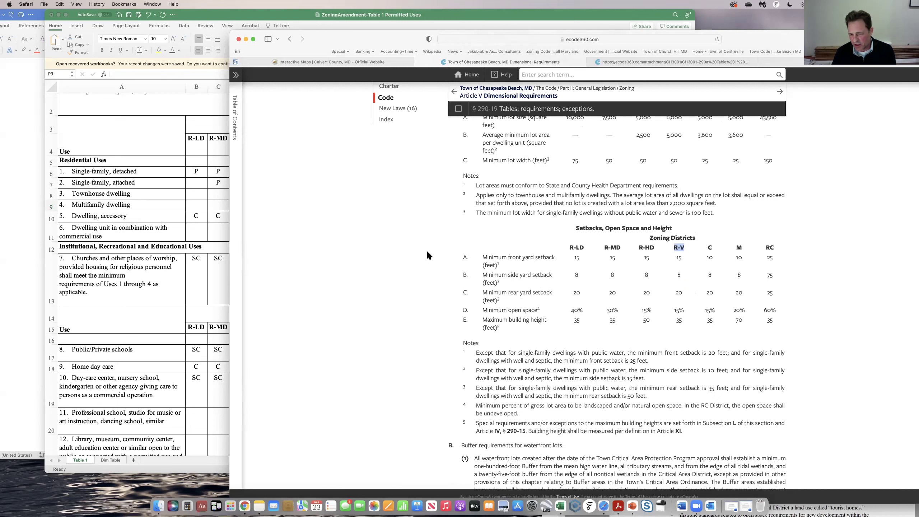
left_click_drag(679, 258, 682, 258)
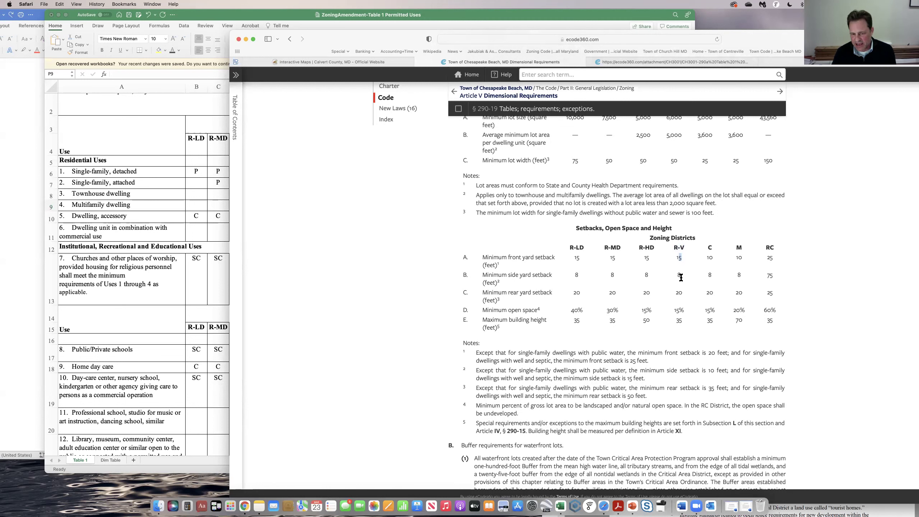
scroll(417, 256, "down", 1)
scroll(417, 256, "down", 5)
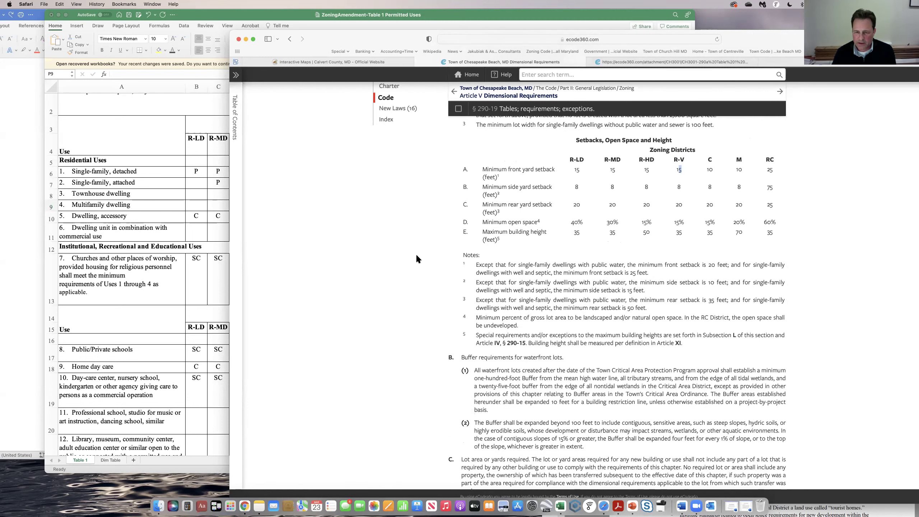
scroll(434, 235, "down", 1)
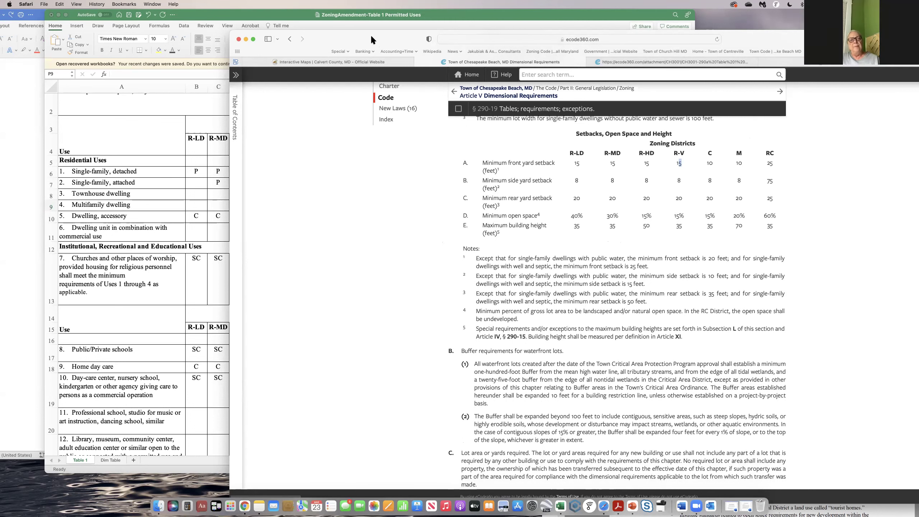
- Reposition the code window beside the workbook so the permitted uses table and the § 290-19 setbacks table show together
left_click_drag(371, 34, 508, 131)
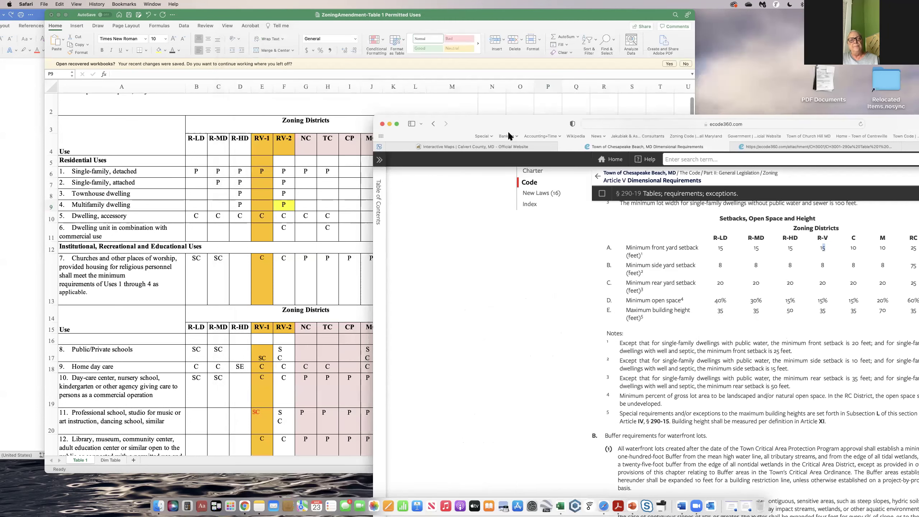
left_click(305, 205)
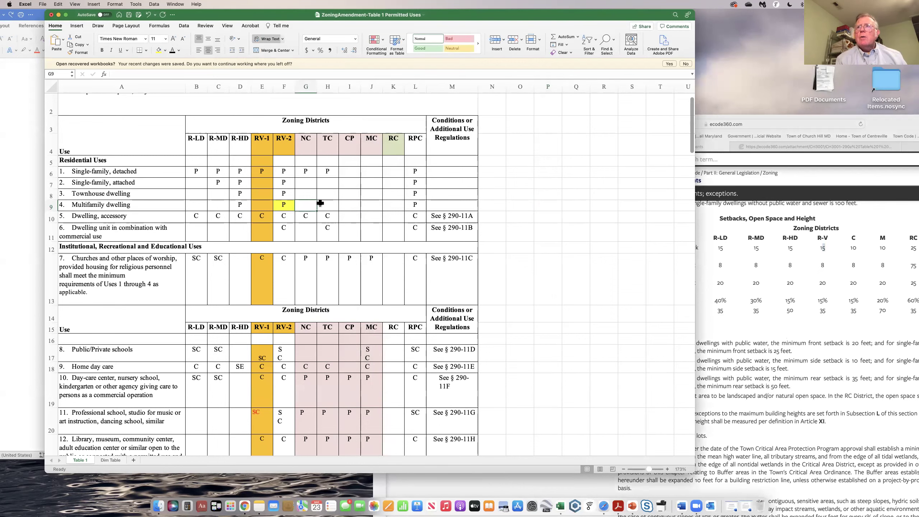
left_click(766, 232)
left_click_drag(521, 121, 533, 89)
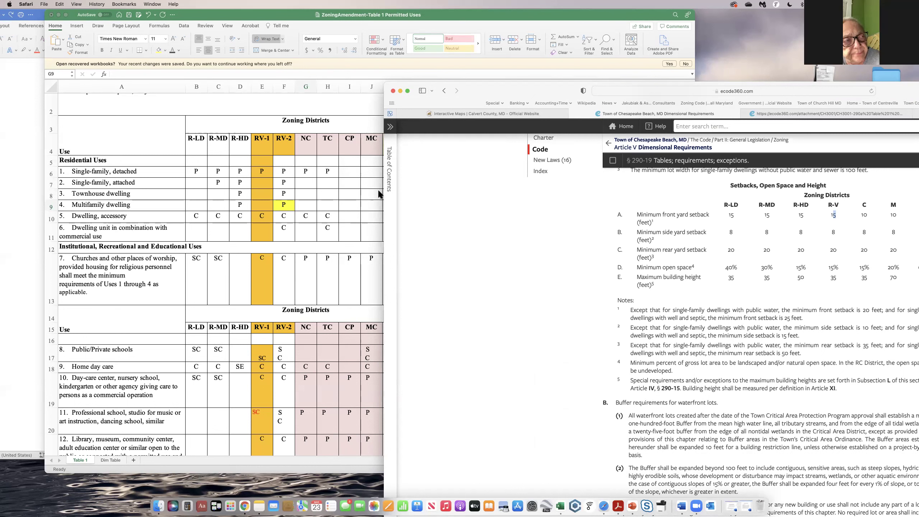
left_click_drag(478, 81, 475, 76)
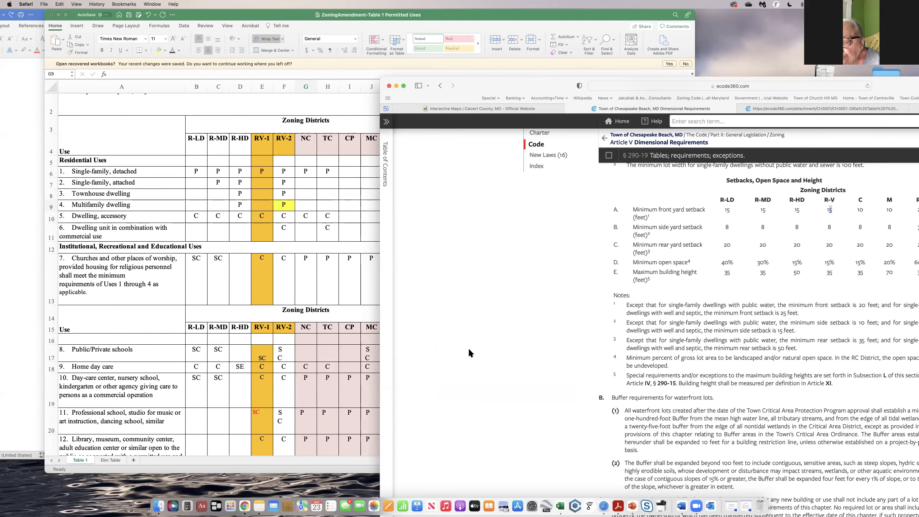
left_click(386, 164)
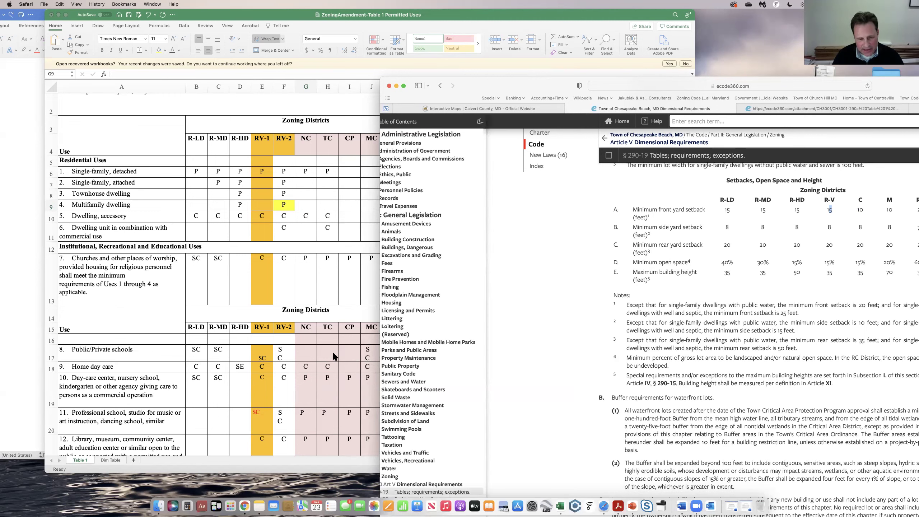
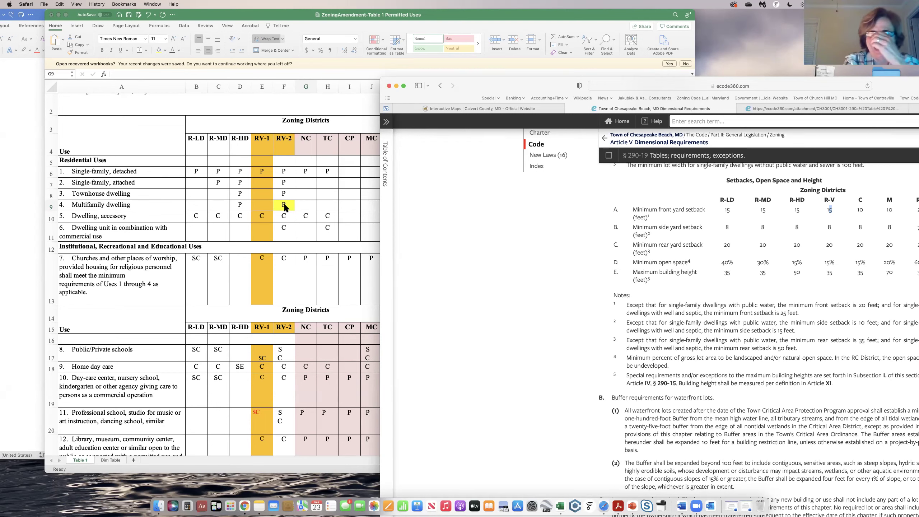
- Remove the yellow fill from the RV-2 cell of use 4, Multifamily dwelling, in the permitted uses table
left_click(286, 207)
left_click(285, 206)
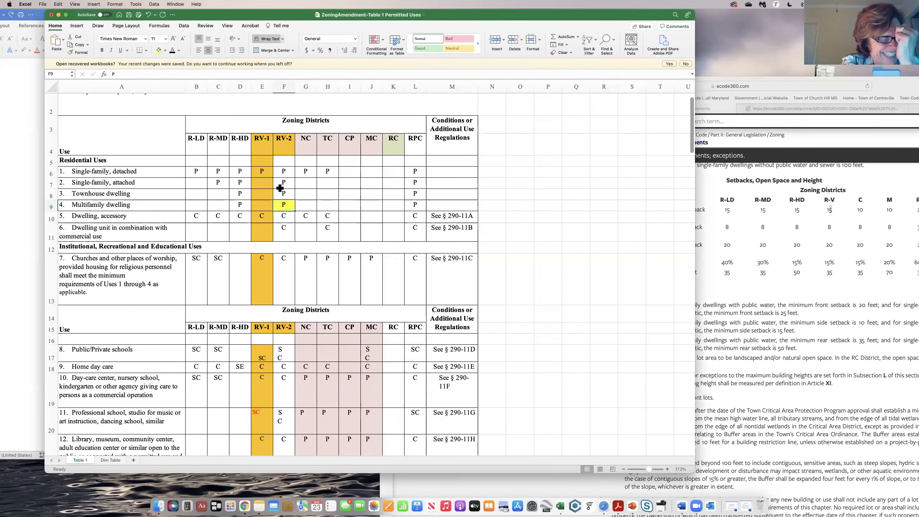
left_click(165, 50)
left_click(189, 63)
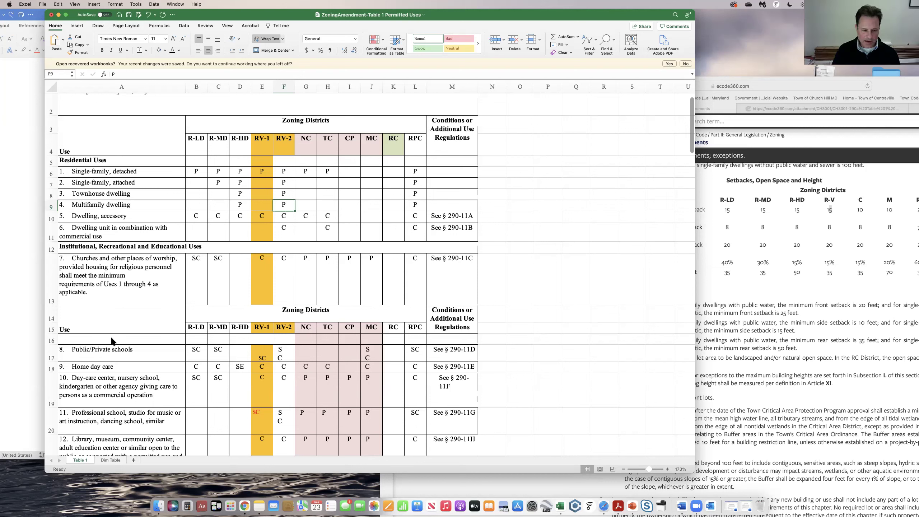
- Examine the residential uses and the first institutional uses in the permitted uses table
left_click(133, 313)
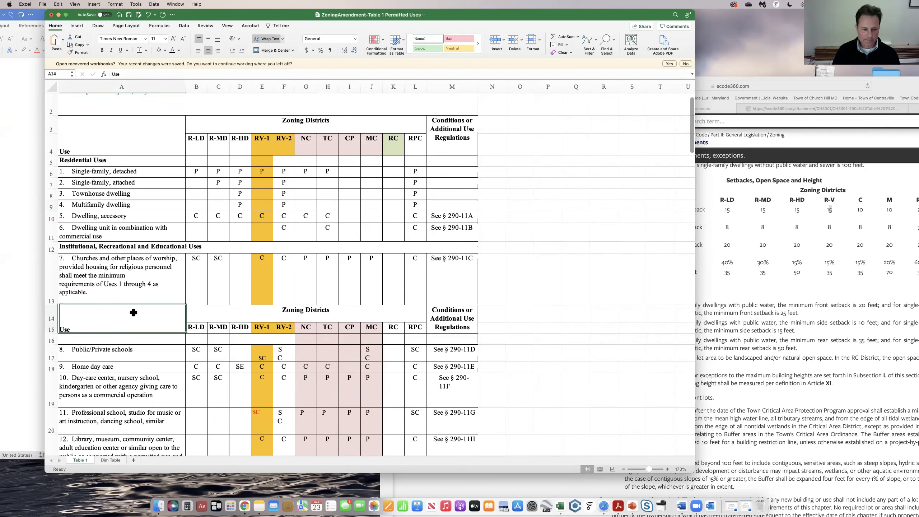
scroll(530, 203, "down", 5)
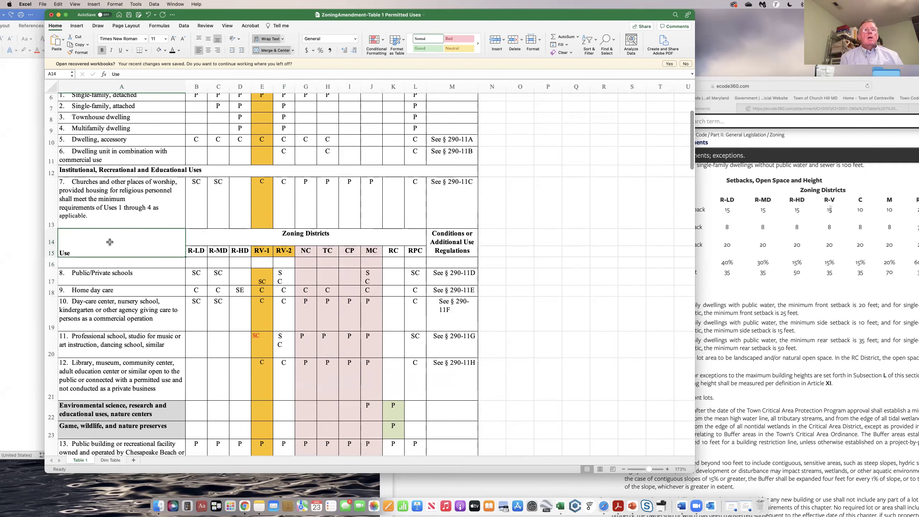
scroll(109, 242, "up", 2)
scroll(110, 243, "up", 1)
scroll(110, 242, "up", 1)
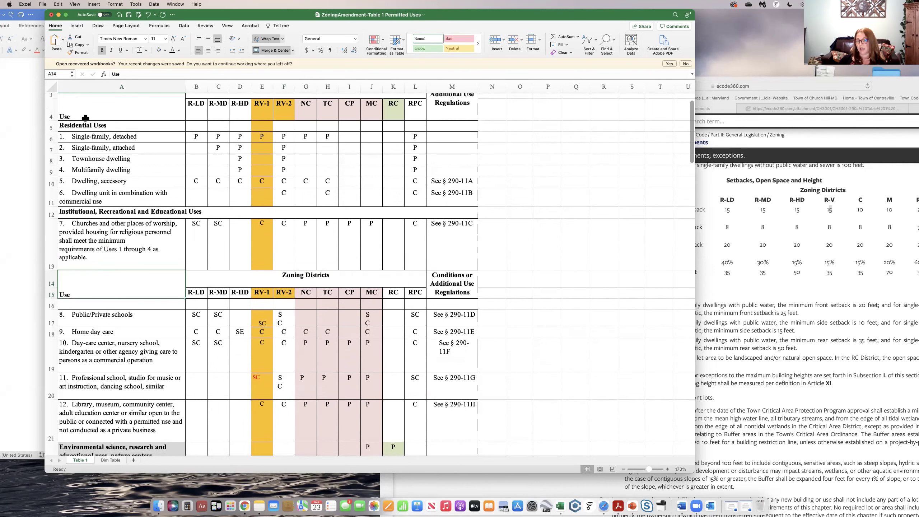
scroll(91, 138, "up", 1)
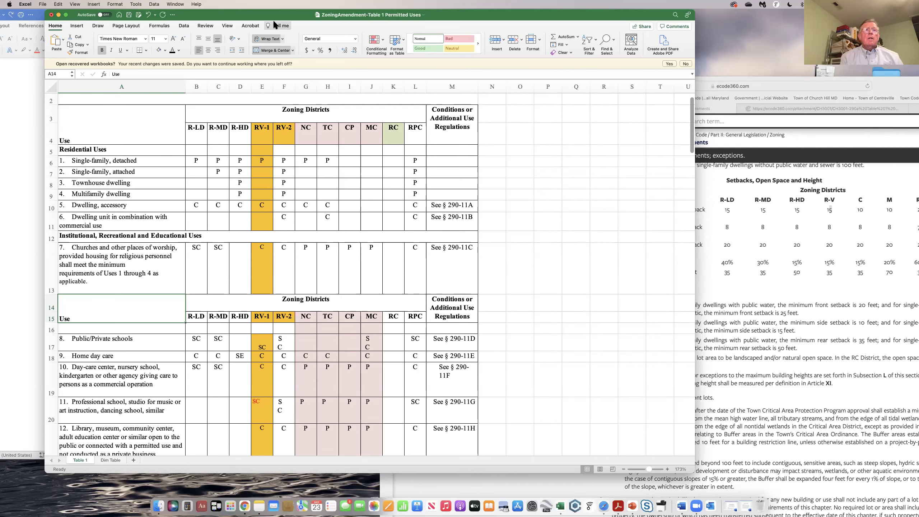
- Reposition the workbook window, shortening it and widening its left side while keeping the residential uses in view
left_click_drag(272, 18, 309, 22)
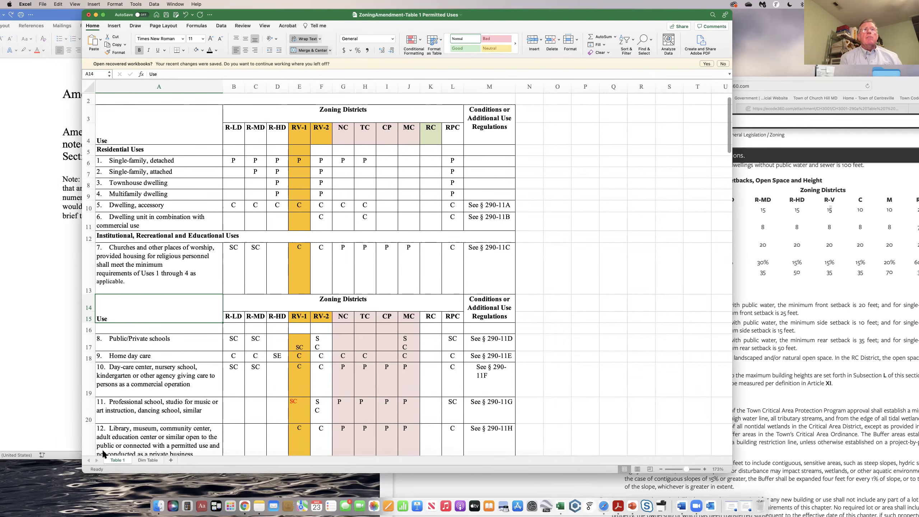
scroll(149, 359, "down", 5)
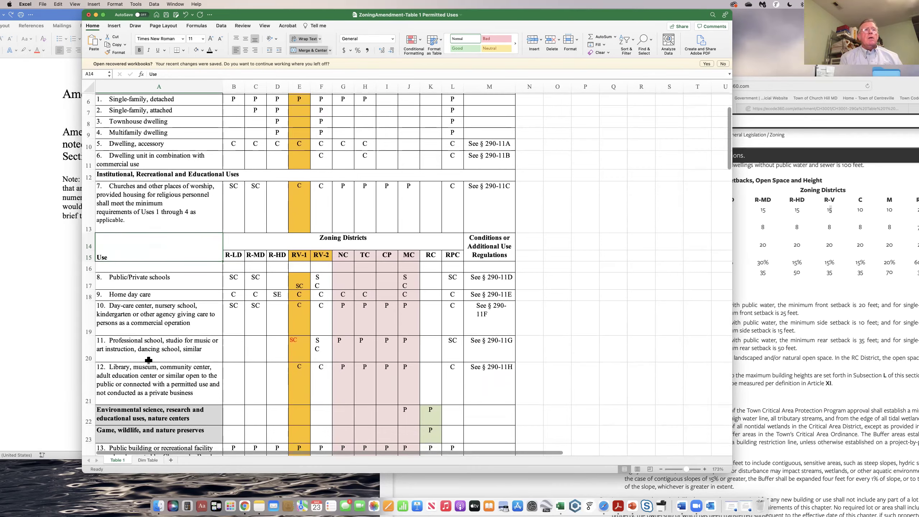
scroll(148, 359, "up", 5)
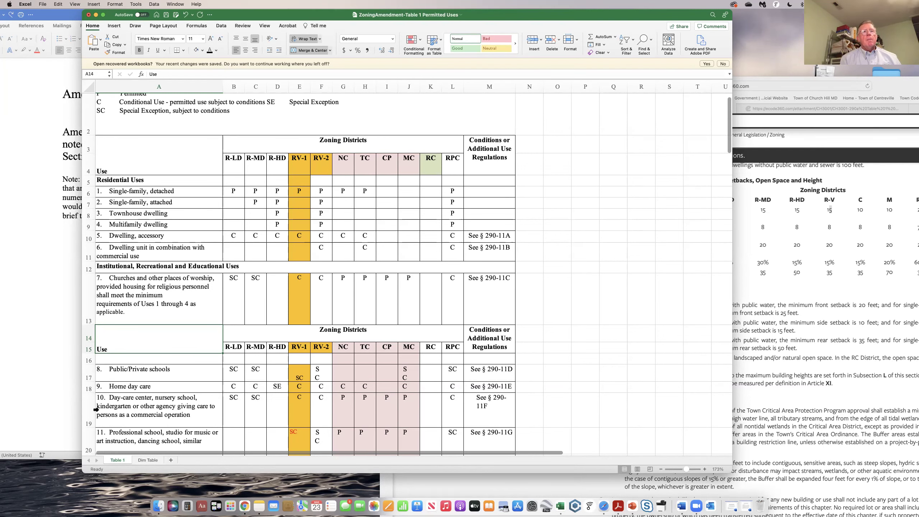
left_click_drag(82, 473, 89, 374)
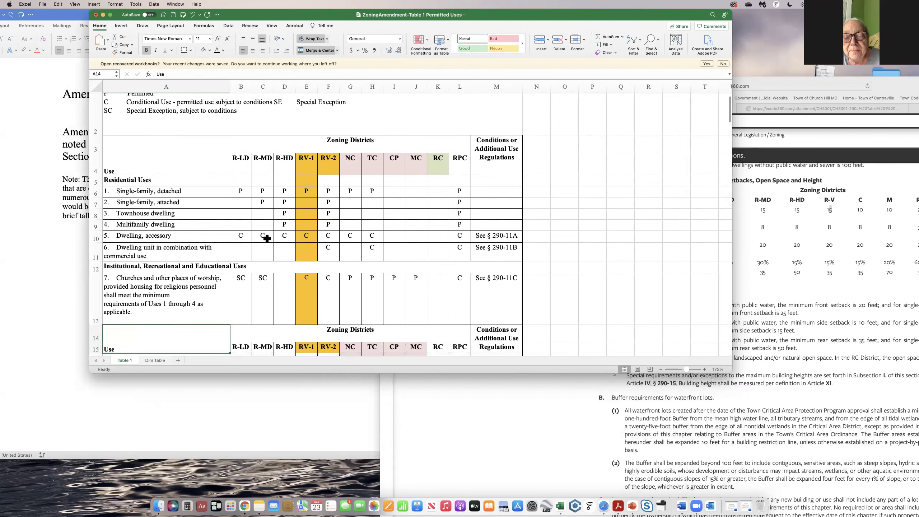
scroll(267, 238, "down", 1)
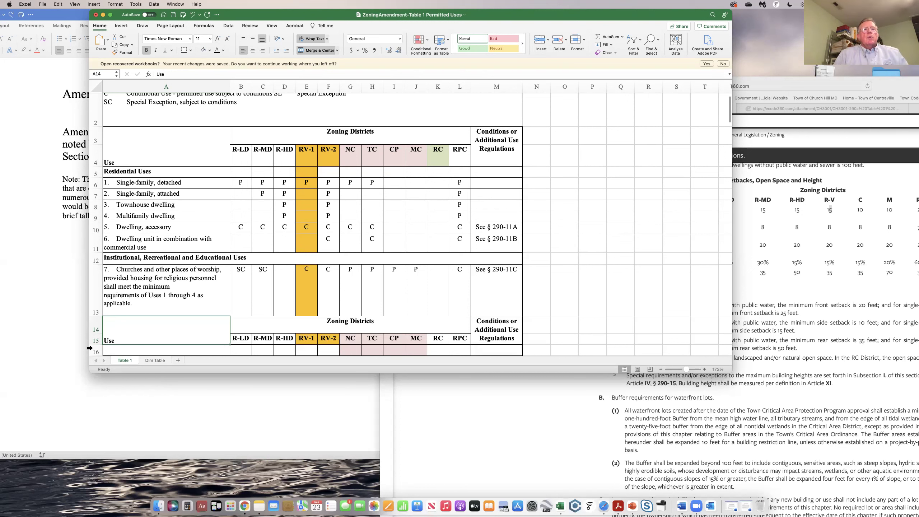
left_click_drag(88, 350, 61, 349)
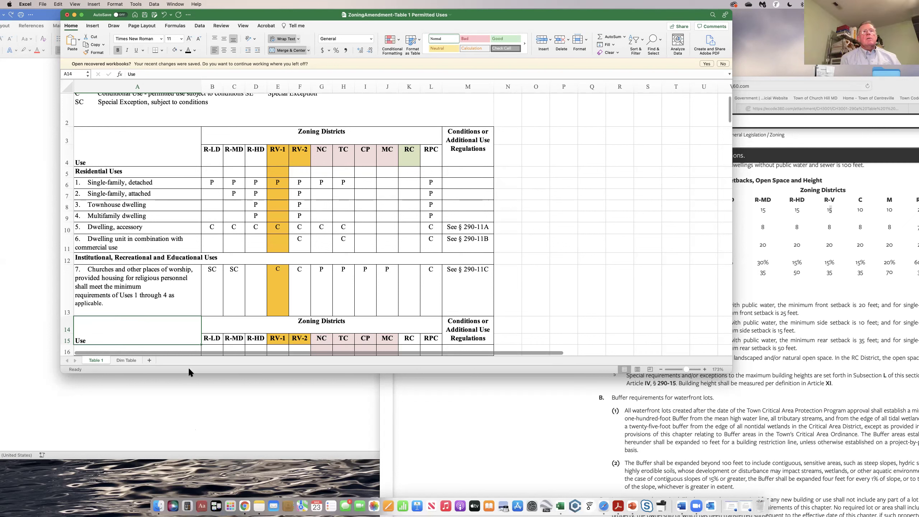
- Extend the workbook window's height so more rows of the Institutional, Recreational and Educational Uses section show
scroll(209, 332, "down", 1)
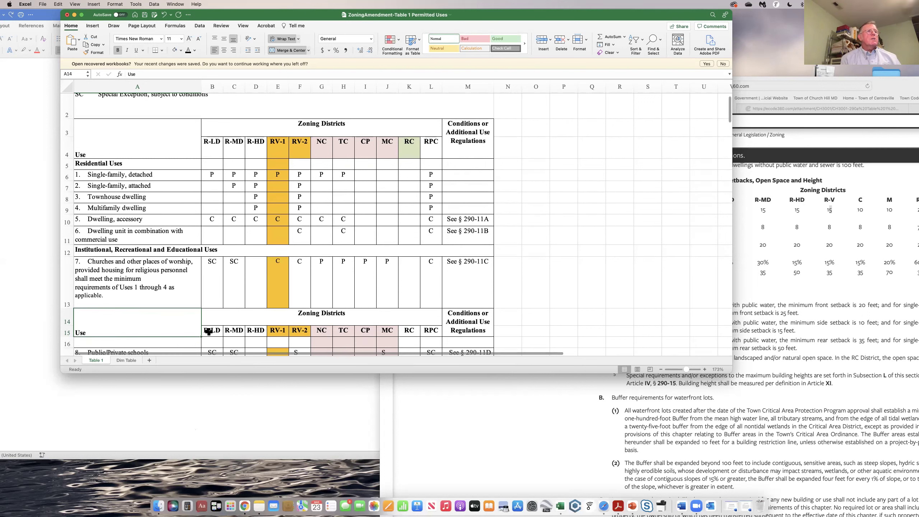
scroll(209, 332, "down", 15)
scroll(209, 332, "down", 6)
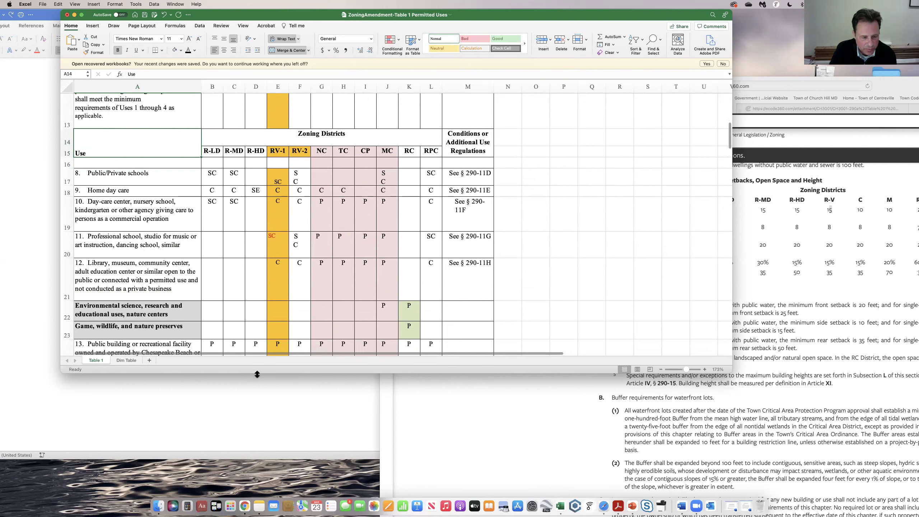
left_click_drag(257, 375, 257, 483)
scroll(175, 254, "up", 4)
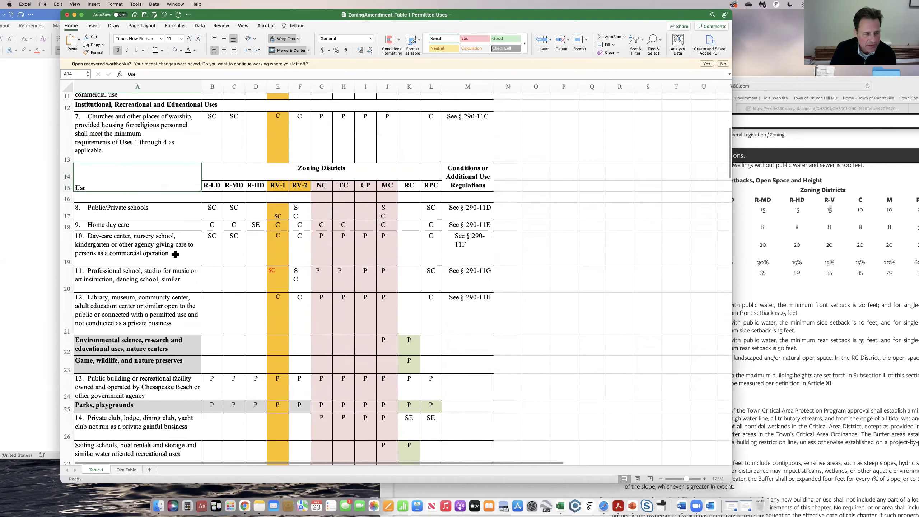
scroll(175, 255, "up", 6)
- Highlight the Institutional, Recreational and Educational Uses section from its heading through use 16, Group home, review it, and clear the selection
left_click(124, 158)
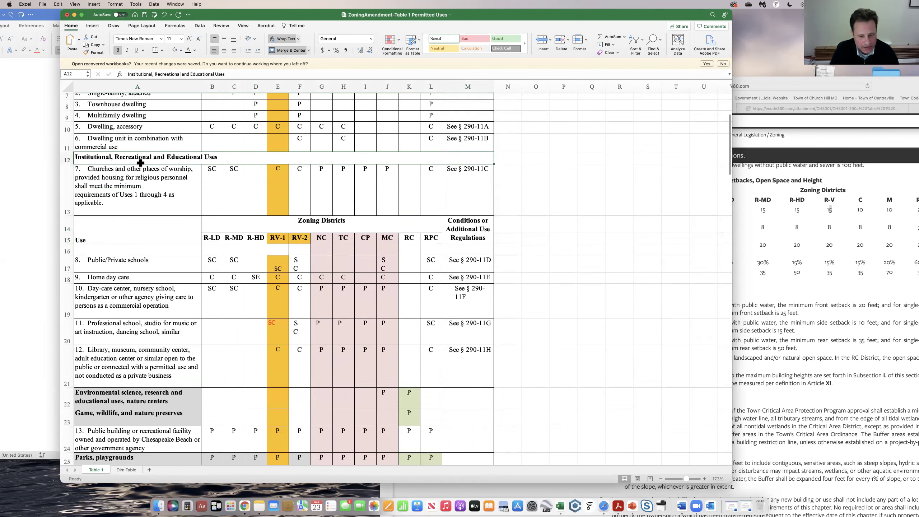
key("shift+Down")
key("shift+Down")
key("shift+Down")
key("shift+Down")
key("shift+Down")
key("shift+Down")
key("shift+Down")
key("shift+Down")
key("shift+Down")
key("shift+Down")
key("shift+Down")
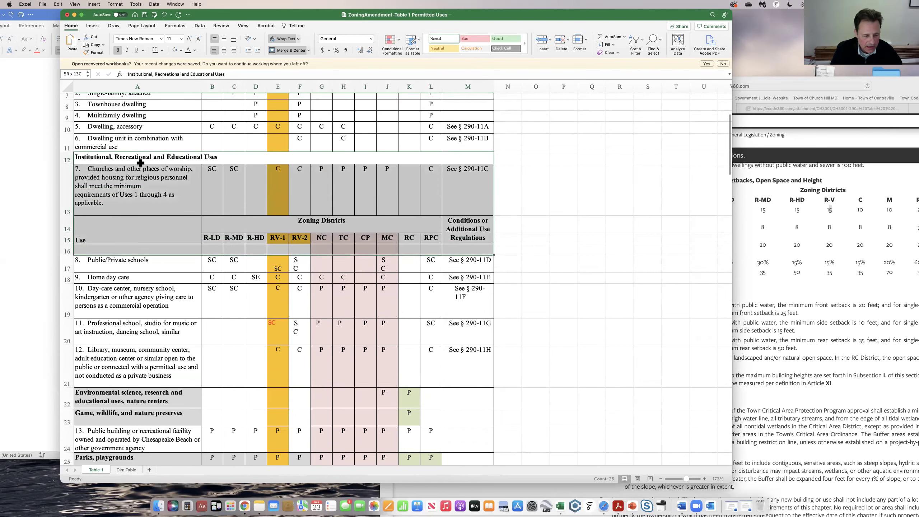
scroll(140, 163, "down", 5)
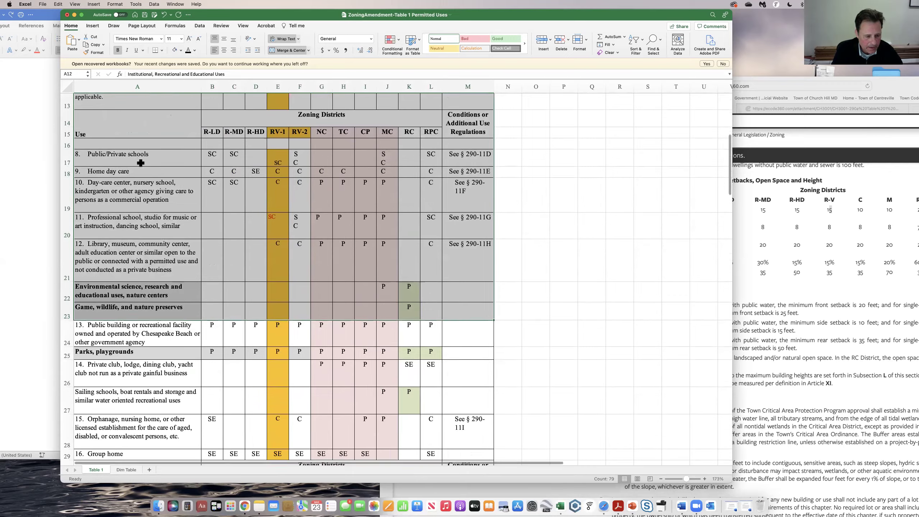
key("shift+Down")
key("shift+Down")
key("shift+Down")
key("shift+Down")
key("shift+Down")
key("shift+Down")
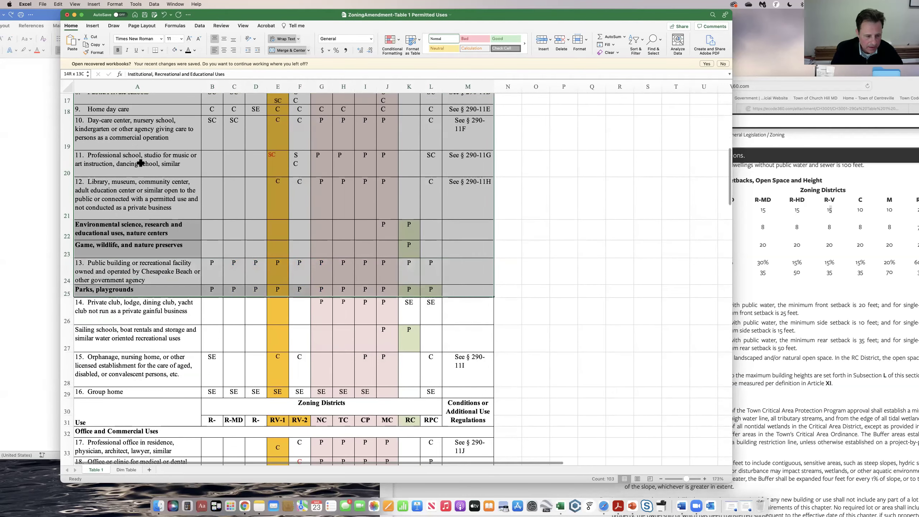
scroll(140, 164, "down", 3)
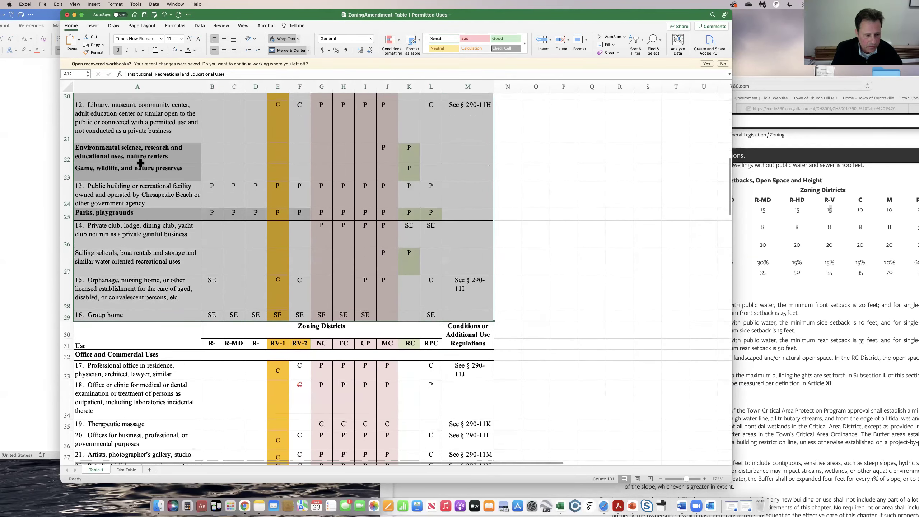
scroll(140, 163, "up", 5)
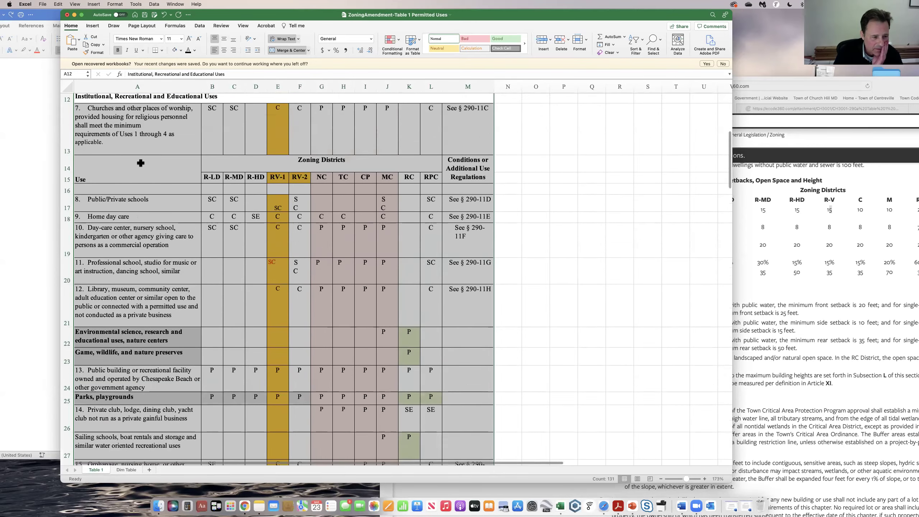
scroll(140, 163, "down", 5)
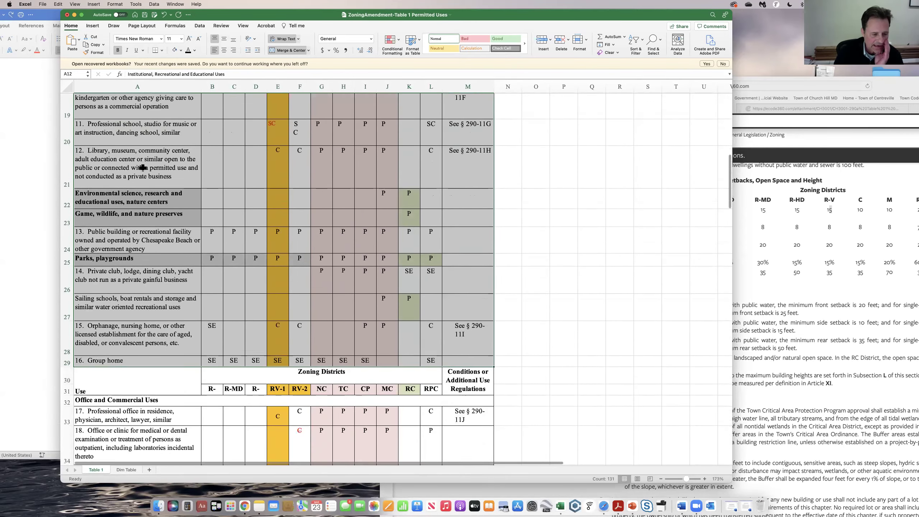
scroll(143, 167, "up", 5)
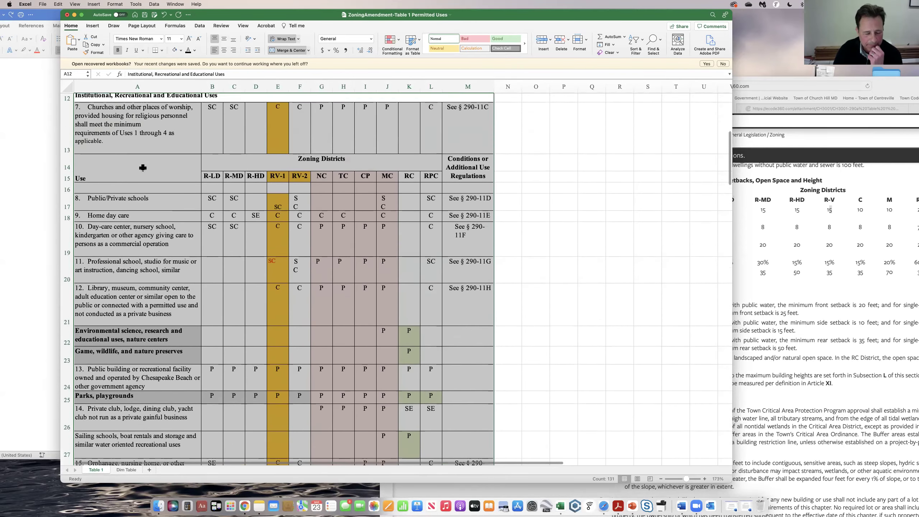
left_click(655, 258)
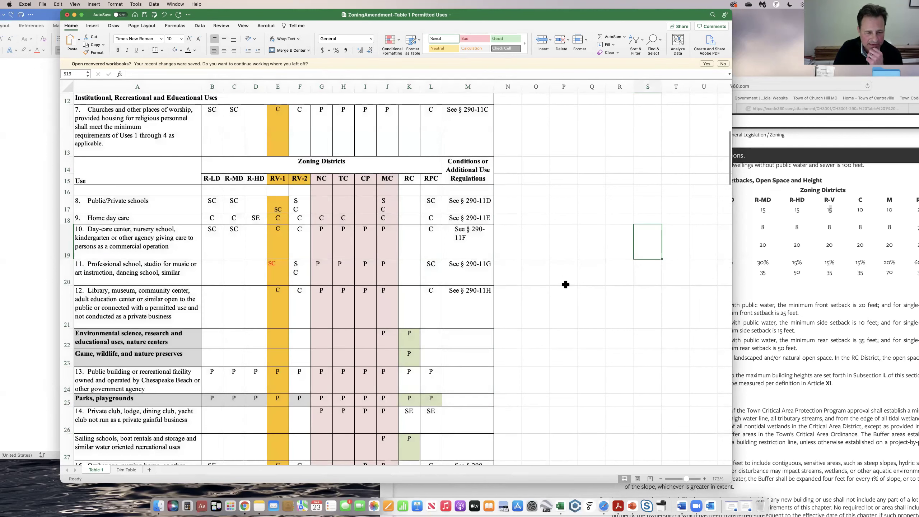
- Check the RV-1 and RV-2 entries for use 8, Public/Private schools, and review the uses above it
scroll(231, 170, "down", 1)
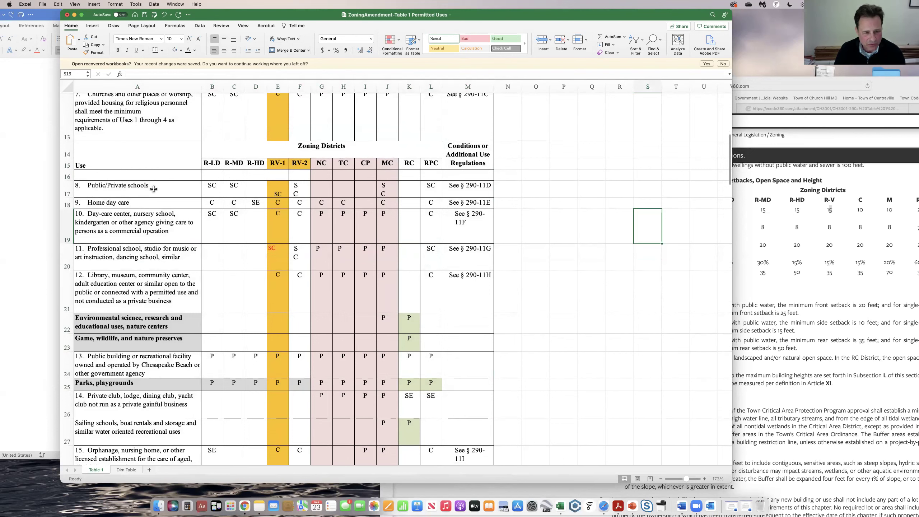
scroll(264, 193, "up", 1)
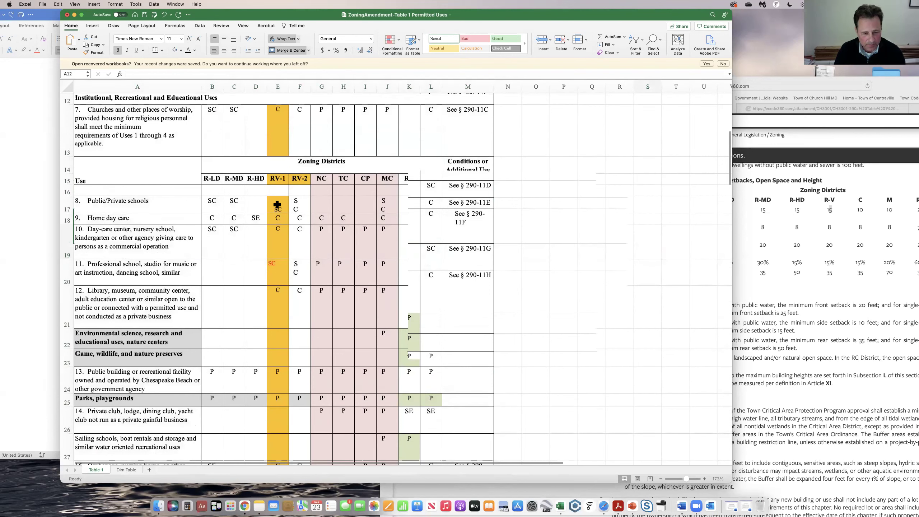
scroll(281, 192, "down", 1)
left_click(281, 192)
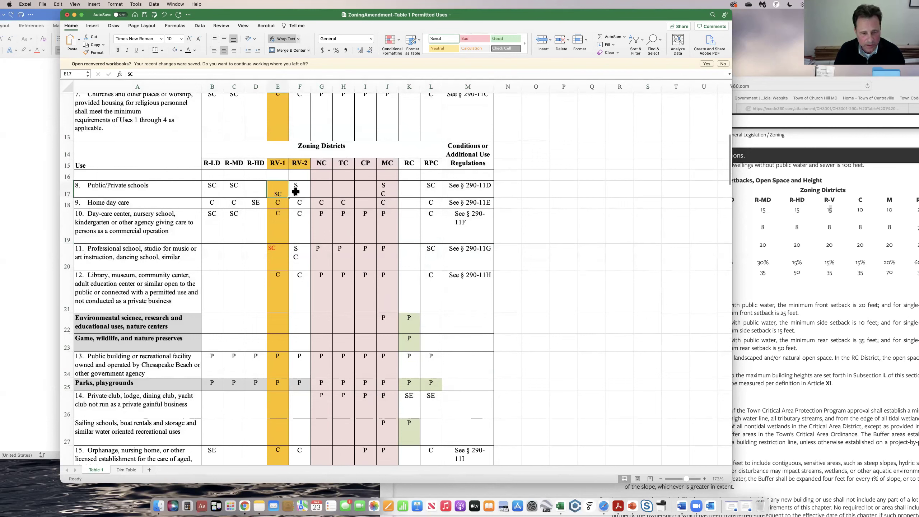
left_click(298, 191)
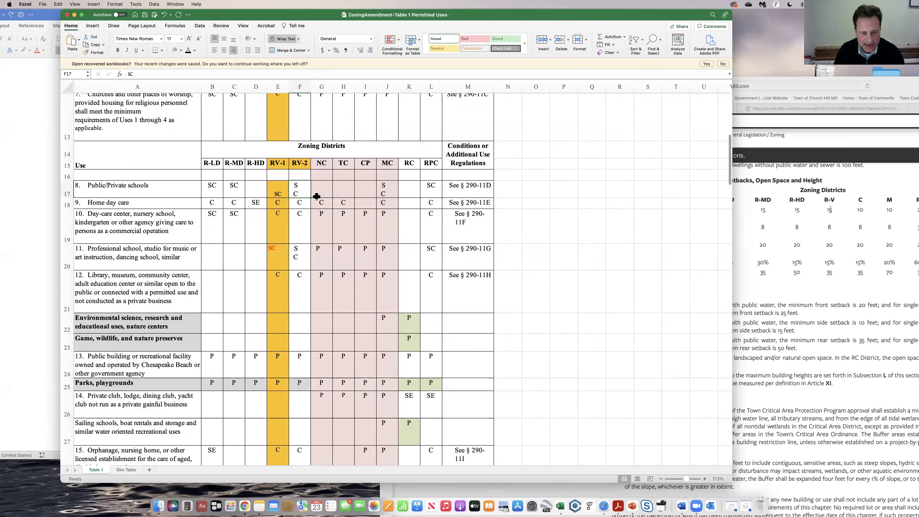
left_click(278, 193)
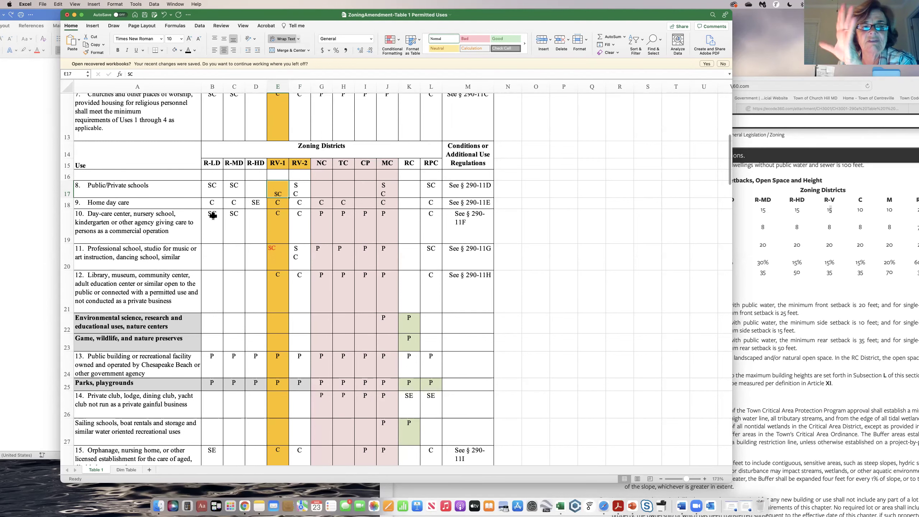
scroll(213, 216, "up", 3)
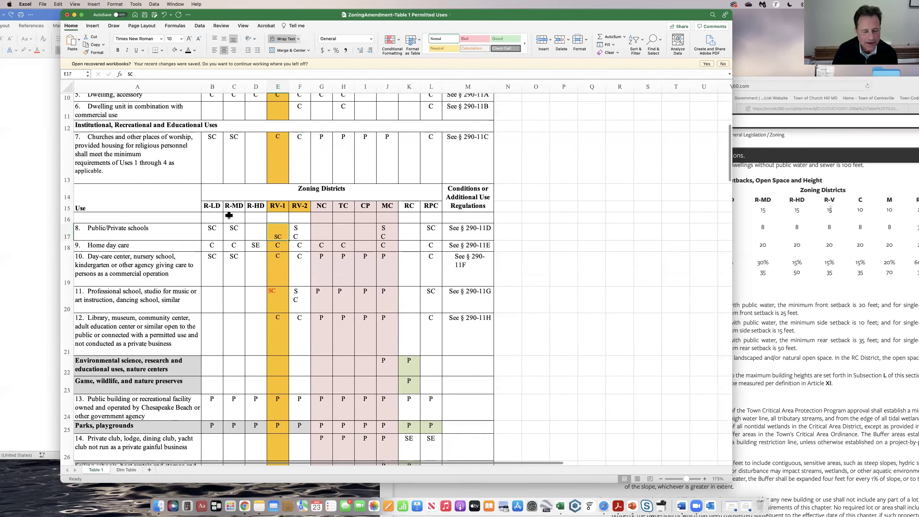
scroll(229, 216, "up", 2)
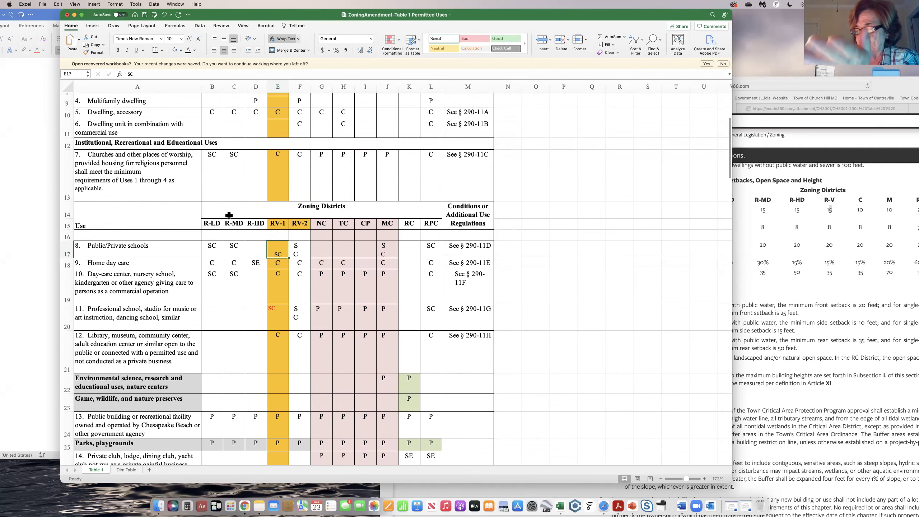
scroll(229, 215, "up", 6)
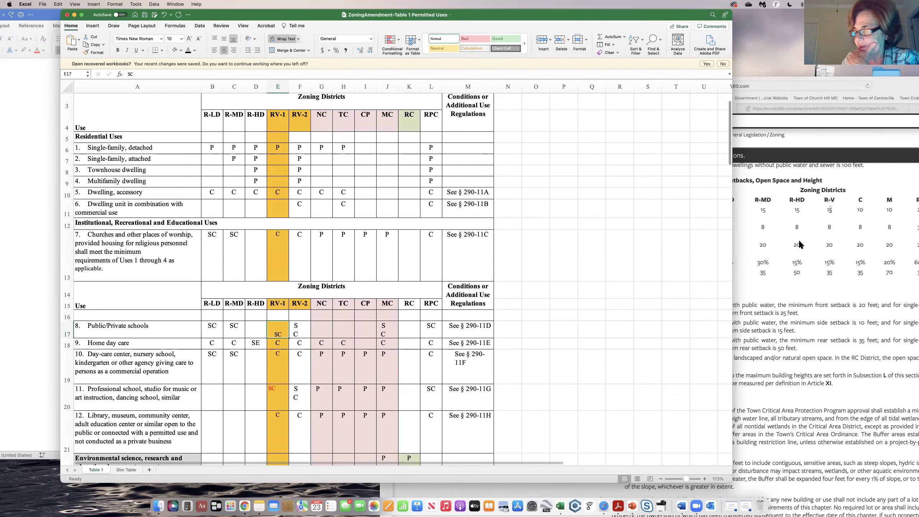
- Switch to the town code in Safari and view the setback notes and waterfront buffer requirements of § 290-19 beside the workbook
left_click(769, 249)
scroll(704, 269, "down", 5)
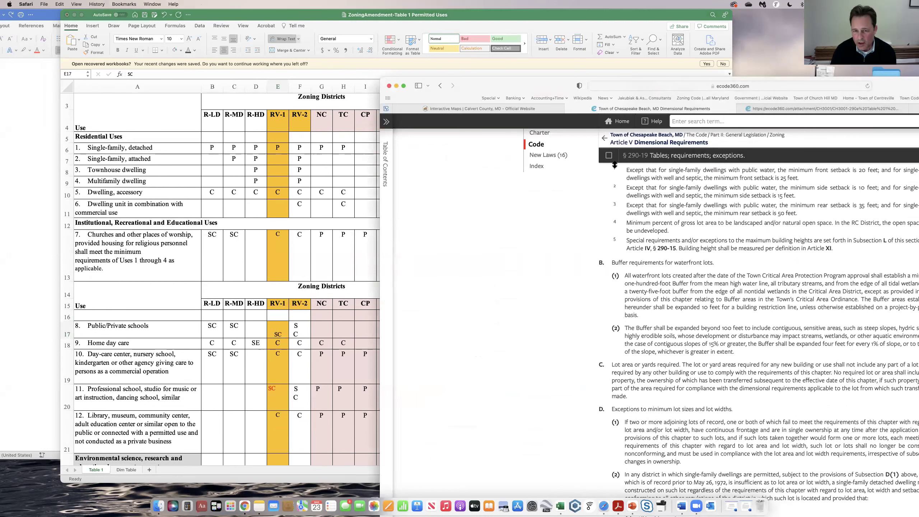
left_click_drag(538, 82, 551, 83)
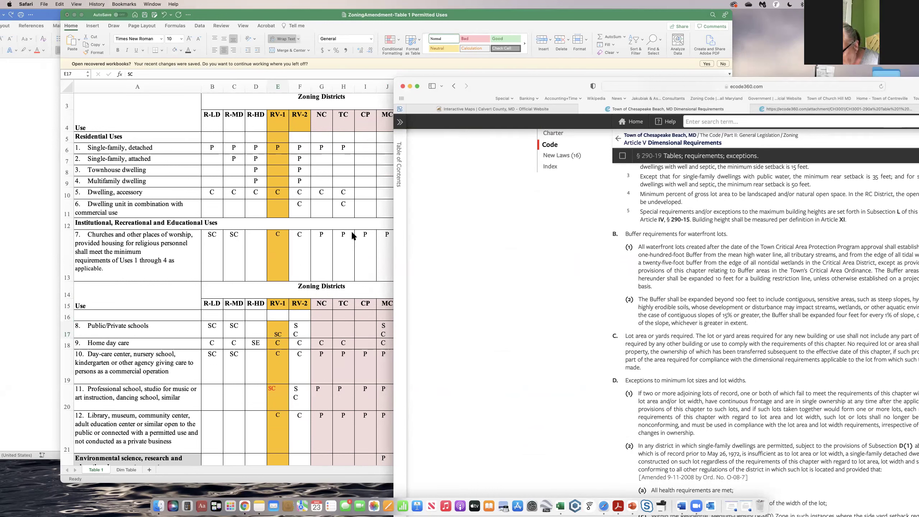
scroll(292, 237, "down", 1)
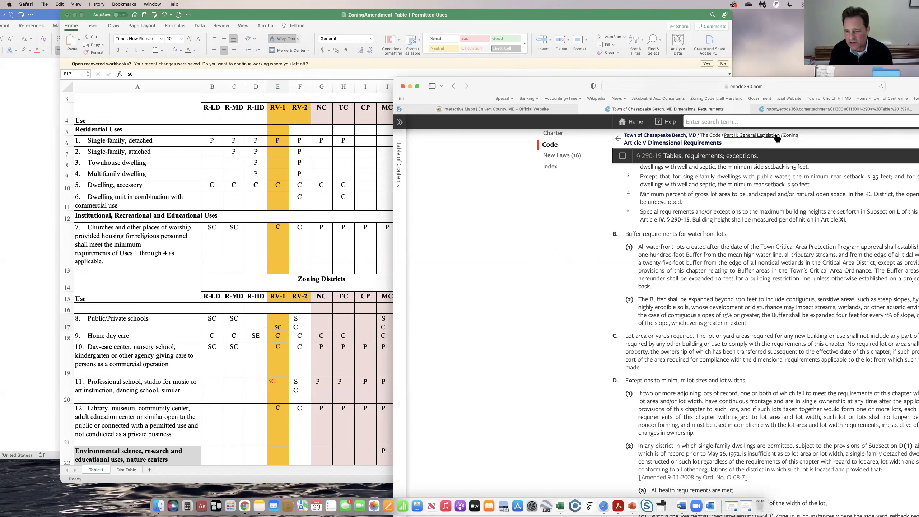
- Open § 290-11 on conditional and special exception uses, reposition the code window, and find the religious assembly and school conditions
left_click(790, 136)
scroll(587, 258, "down", 8)
left_click(691, 252)
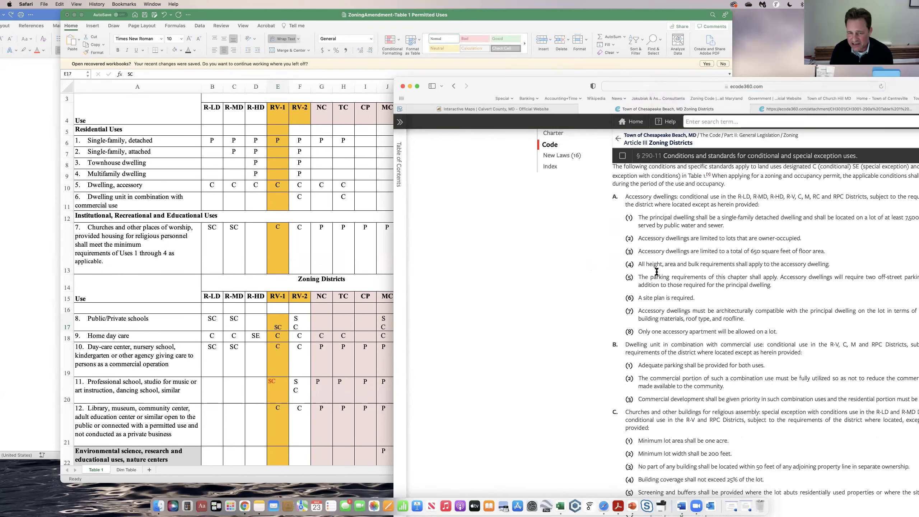
left_click_drag(547, 80, 506, 46)
scroll(574, 203, "down", 3)
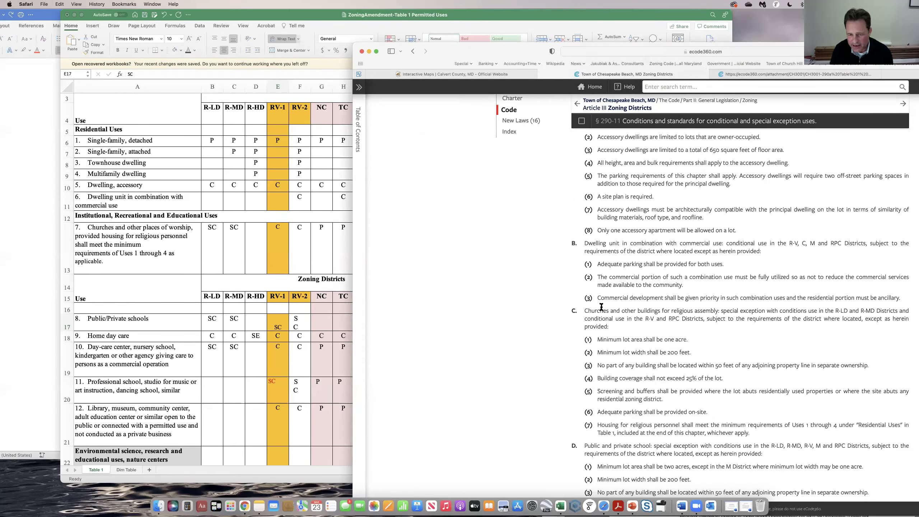
- Reposition the code window to show its full page width and enlarge the text at the § 290-11 religious assembly and school conditions
scroll(602, 307, "down", 3)
left_click_drag(487, 47, 296, 8)
scroll(341, 177, "down", 1)
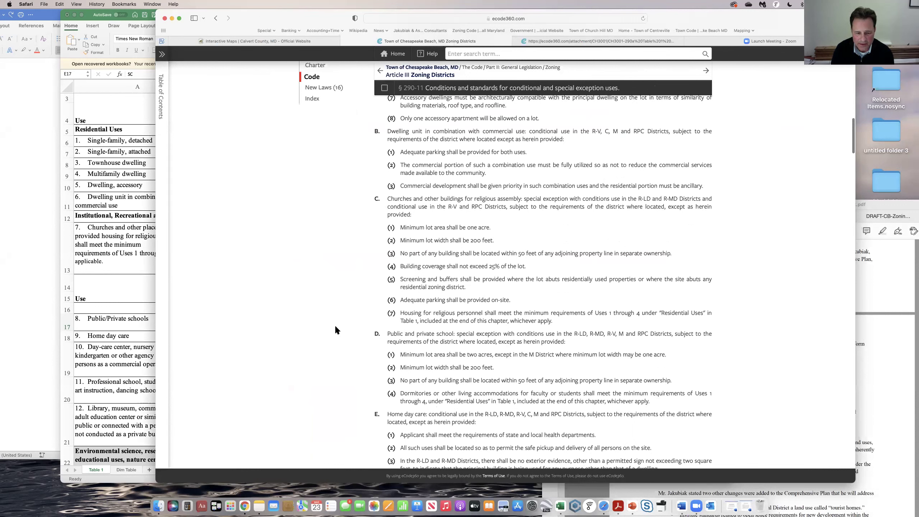
scroll(661, 447, "down", 1)
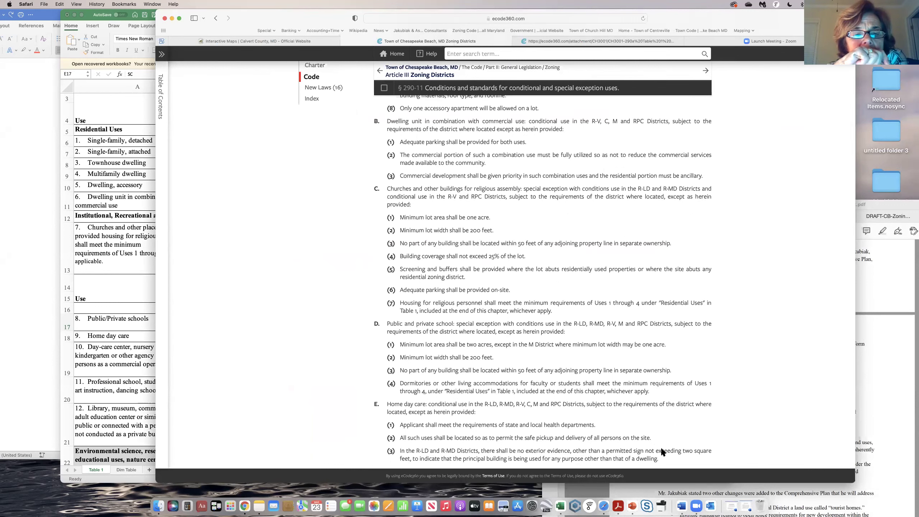
key("super+equal")
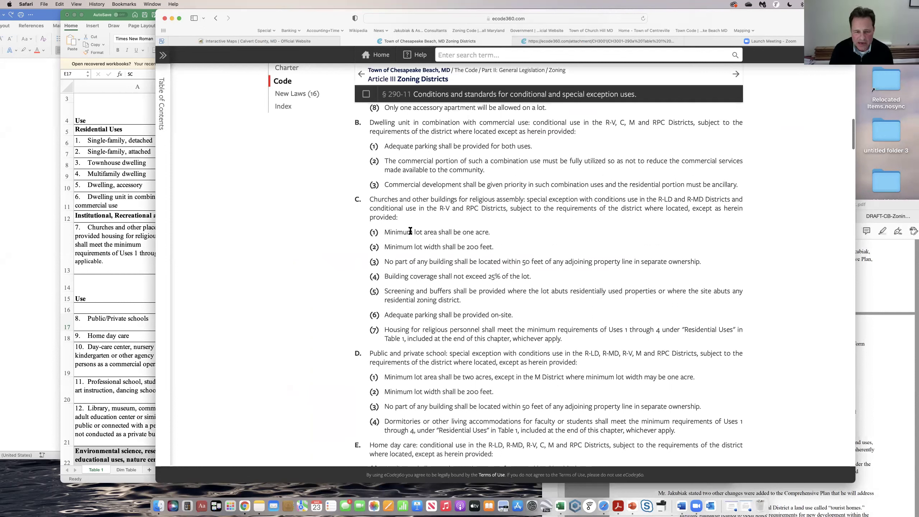
- Highlight the minimum lot width and adjoining property line conditions in § 290-11C, review the conditions through schools, and clear the selection
left_click_drag(489, 232, 467, 247)
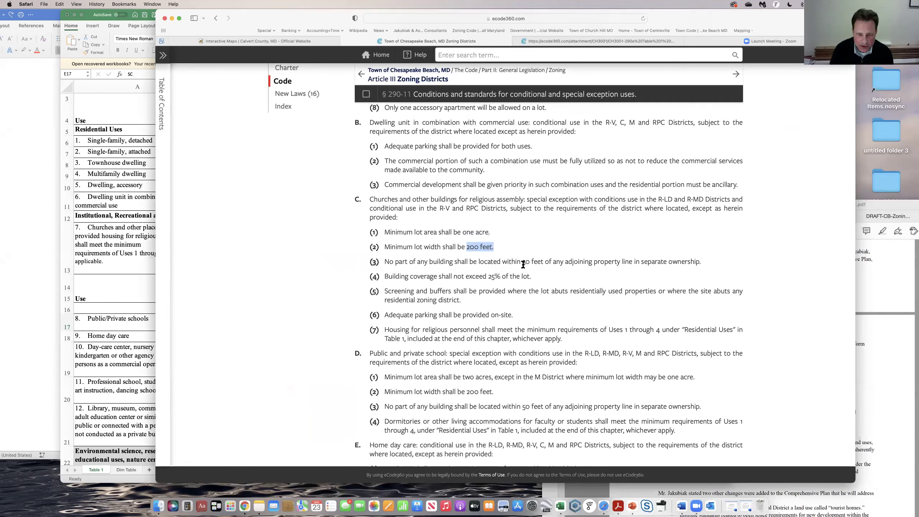
left_click_drag(531, 262, 550, 262)
left_click_drag(615, 262, 702, 261)
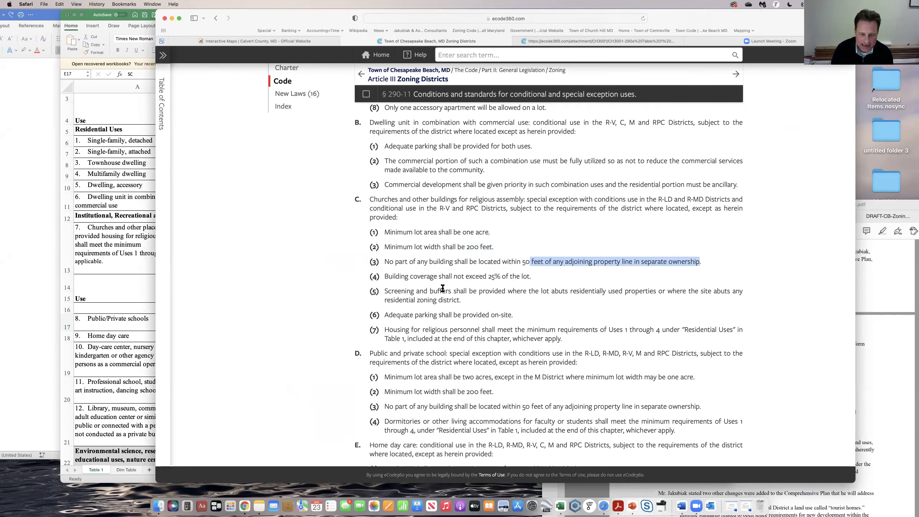
scroll(442, 289, "down", 3)
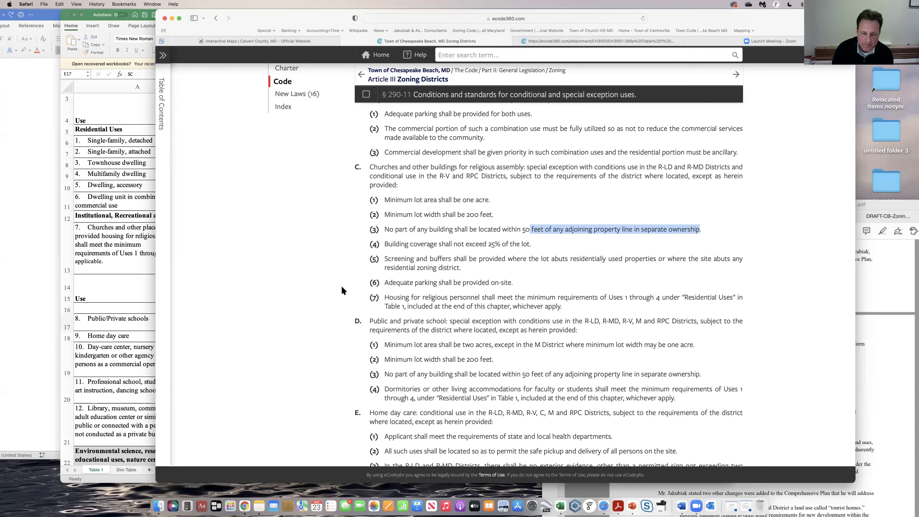
left_click(331, 271)
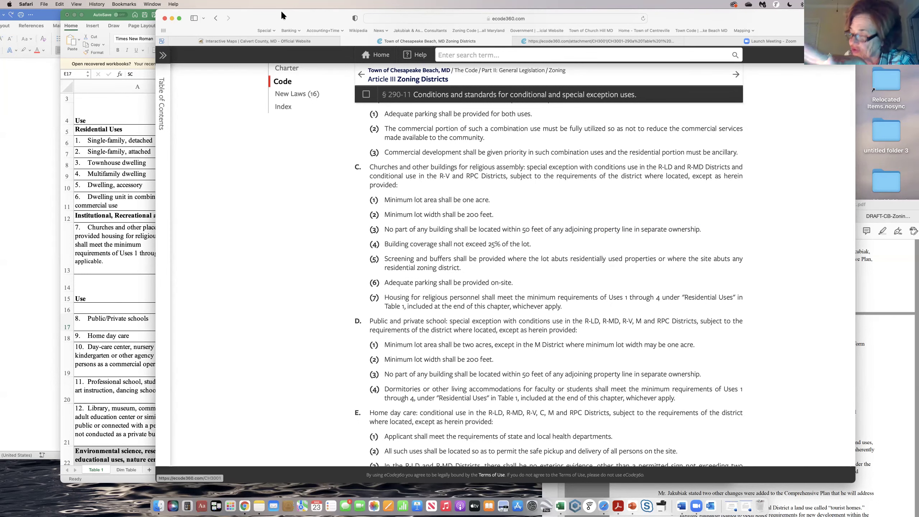
- Arrange the permitted uses workbook and the code window side by side, keeping the district columns through MC visible and the code's table of contents collapsed
left_click_drag(298, 14, 445, 25)
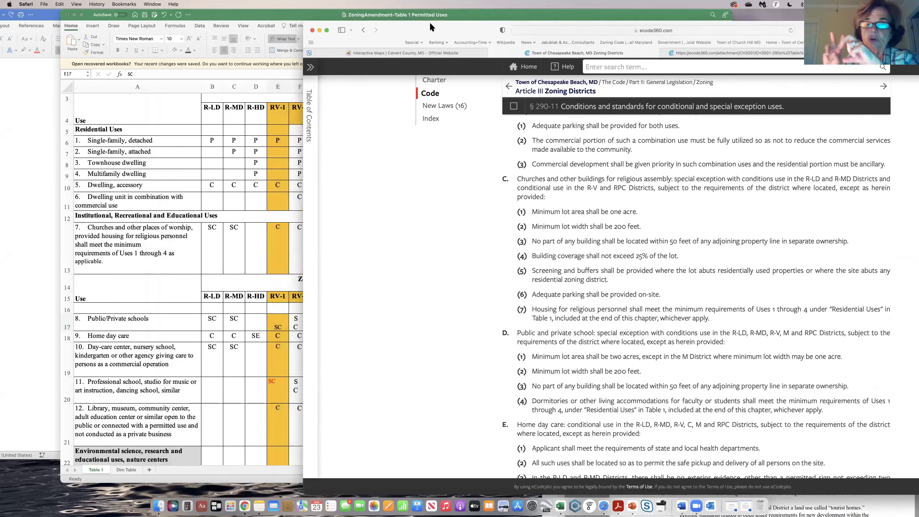
left_click(222, 25)
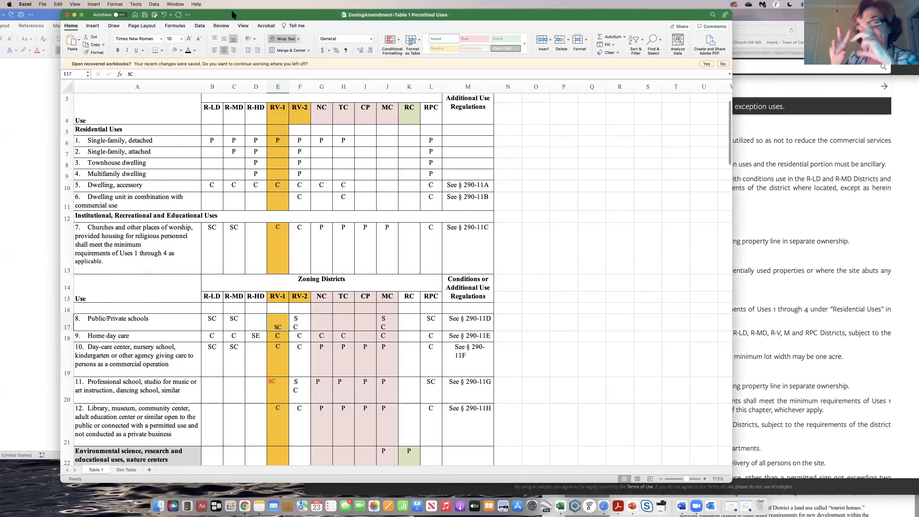
left_click_drag(222, 14, 182, 15)
left_click(674, 207)
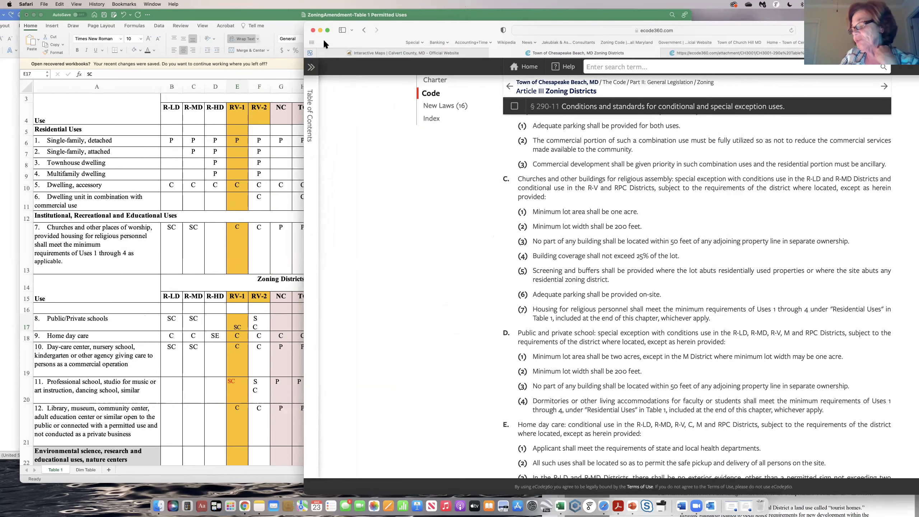
left_click_drag(325, 41, 404, 55)
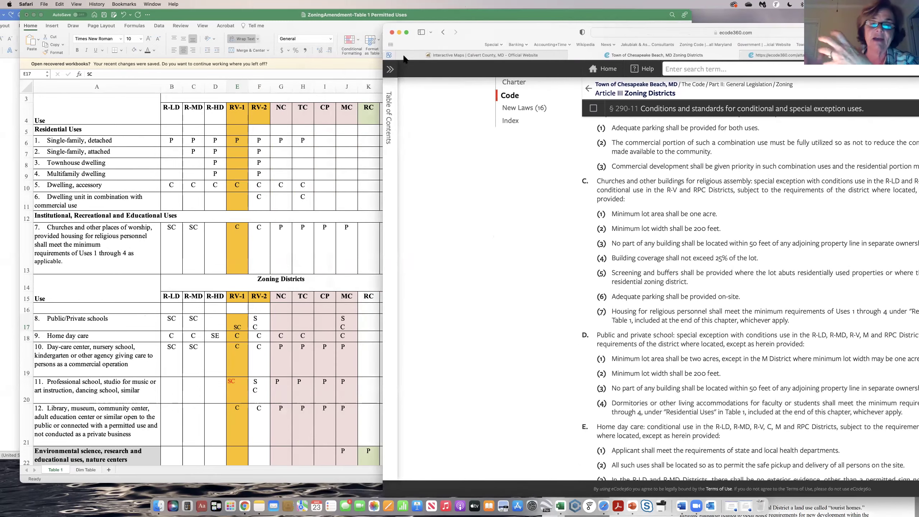
left_click(390, 69)
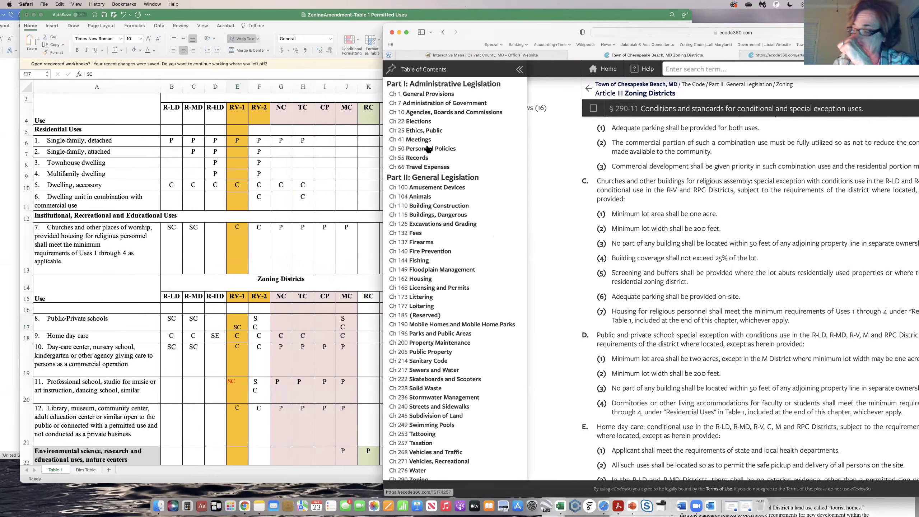
left_click(551, 194)
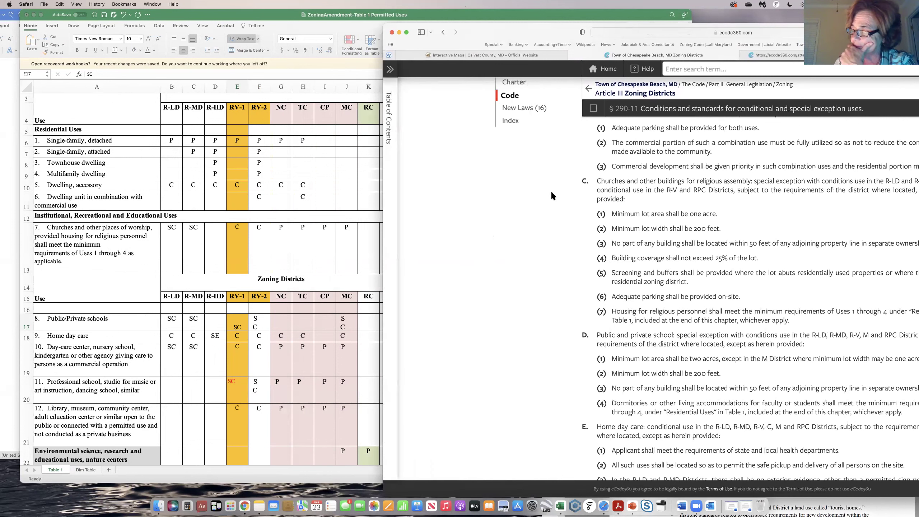